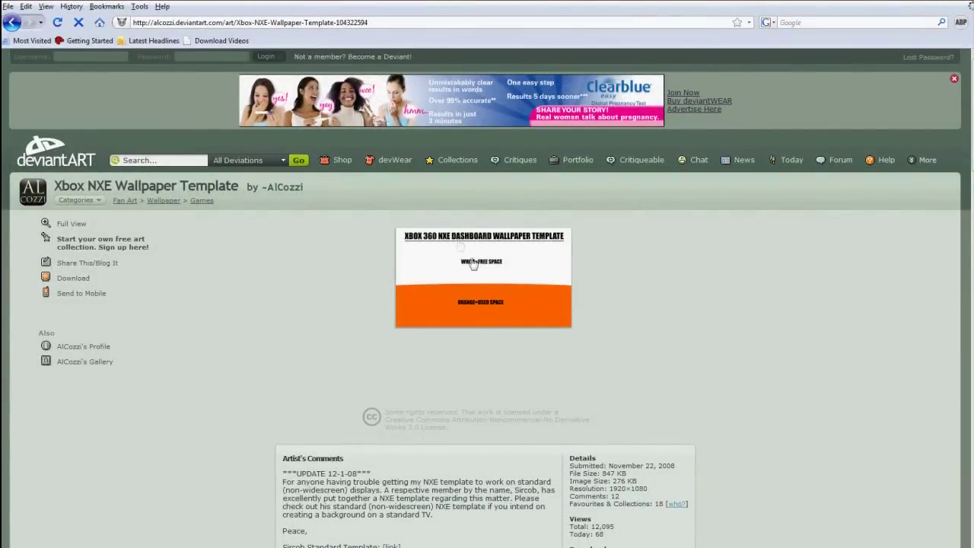
# - View the Xbox NXE Wallpaper Template full size, save a copy, and return to the deviation page
pyautogui.click(478, 266)
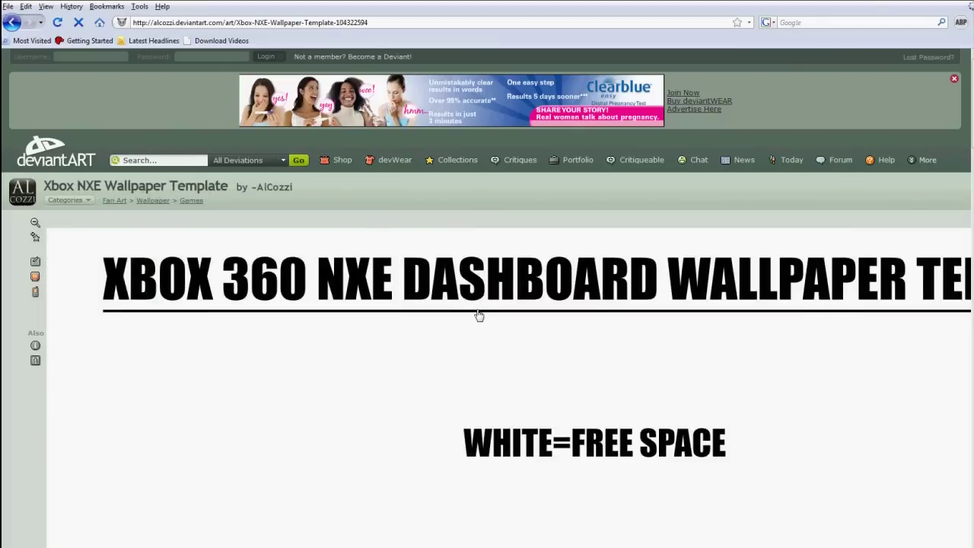
pyautogui.rightClick(478, 313)
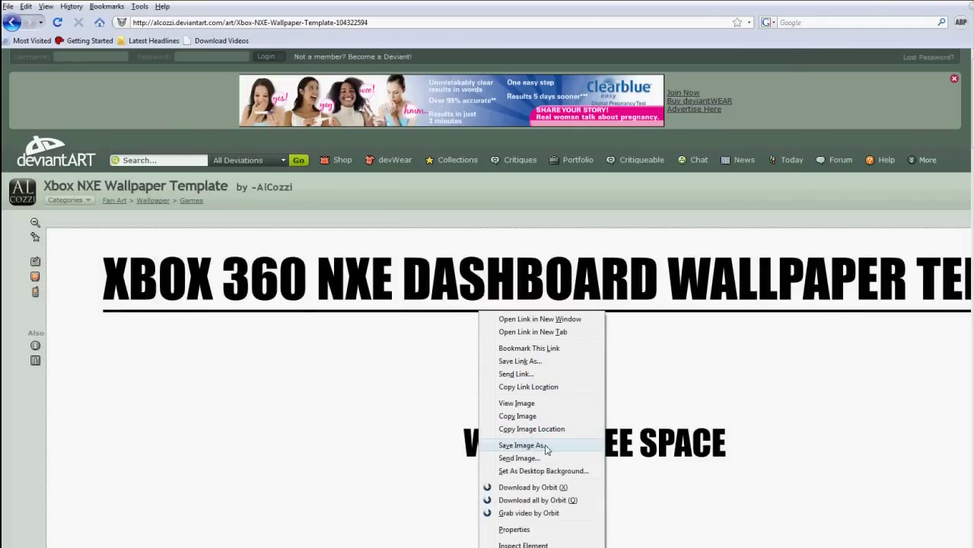
pyautogui.click(332, 360)
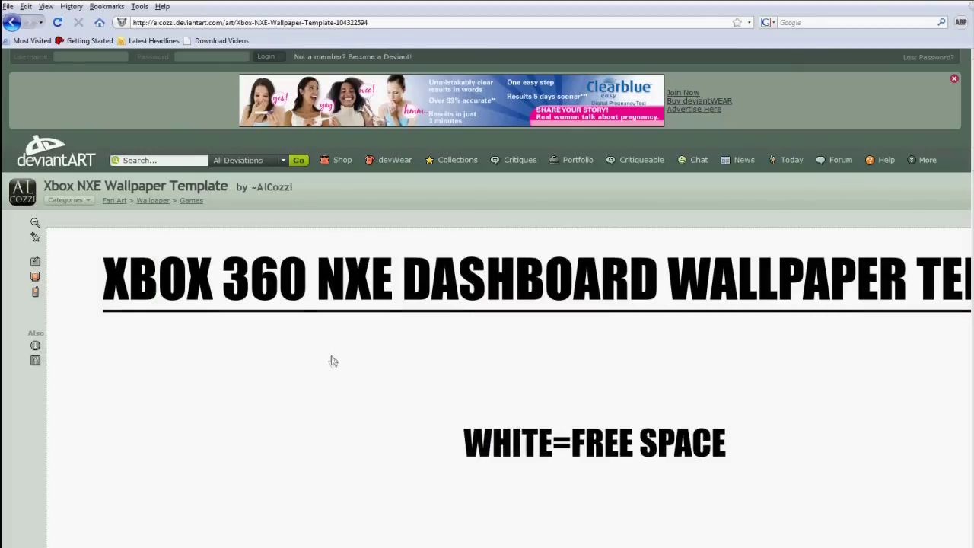
pyautogui.click(331, 357)
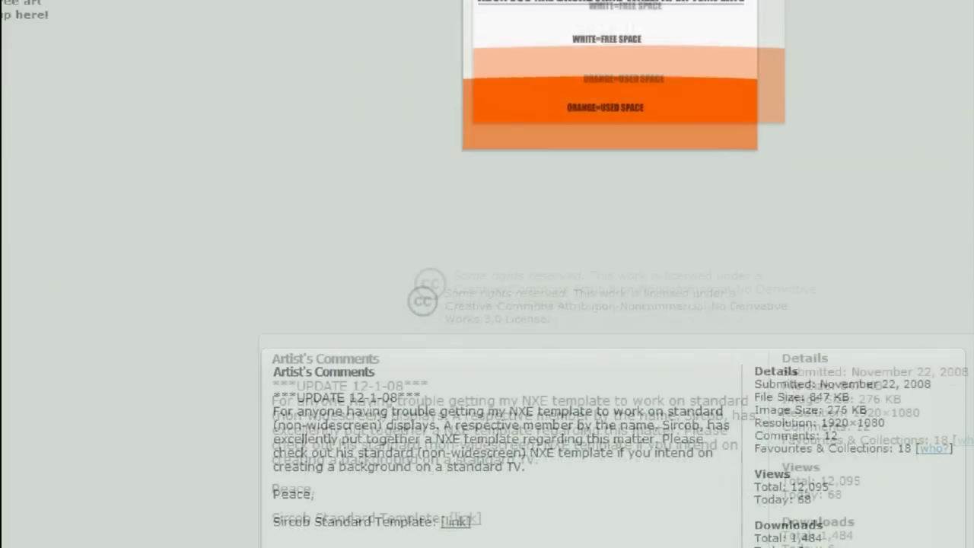
pyautogui.click(397, 545)
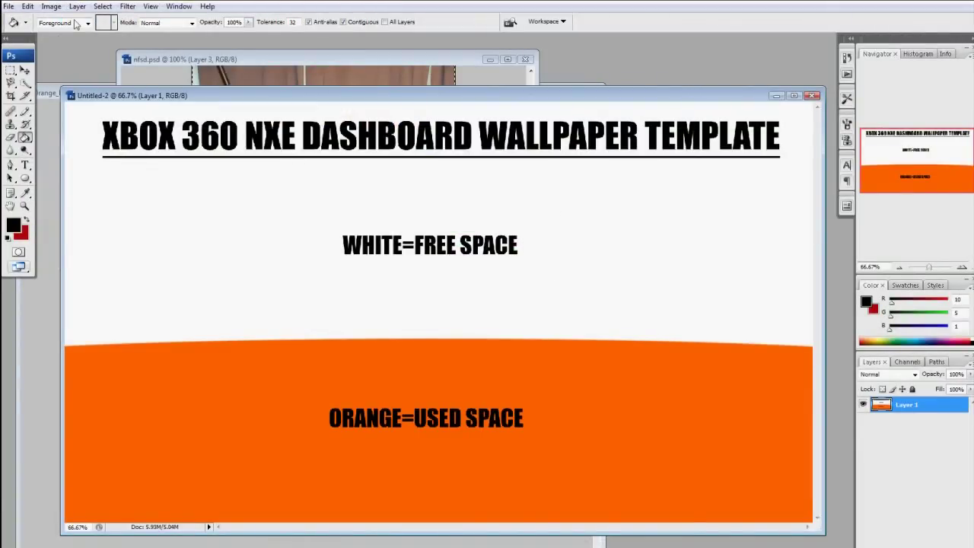
# - Check the template's pixel dimensions in Image Size without changing anything
pyautogui.click(33, 7)
pyautogui.moveTo(51, 6)
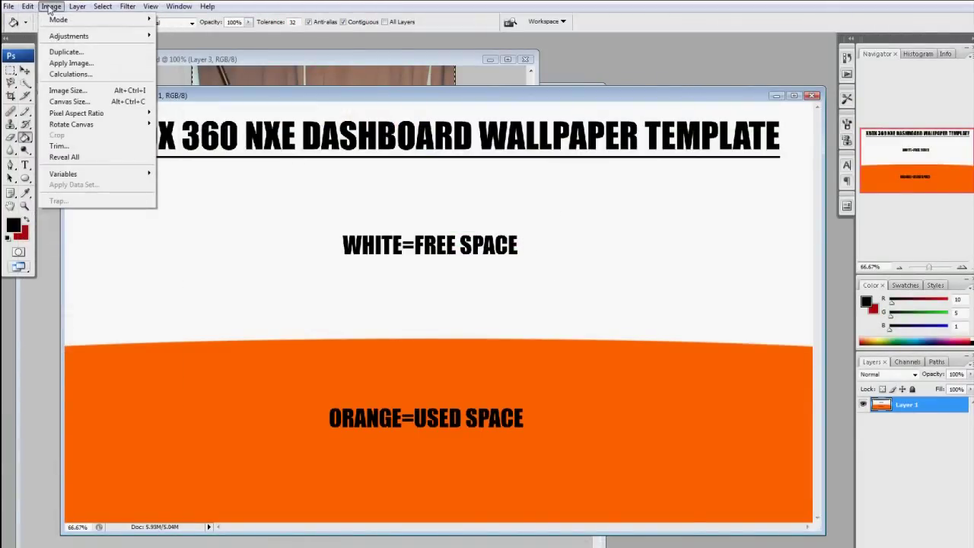
pyautogui.click(76, 94)
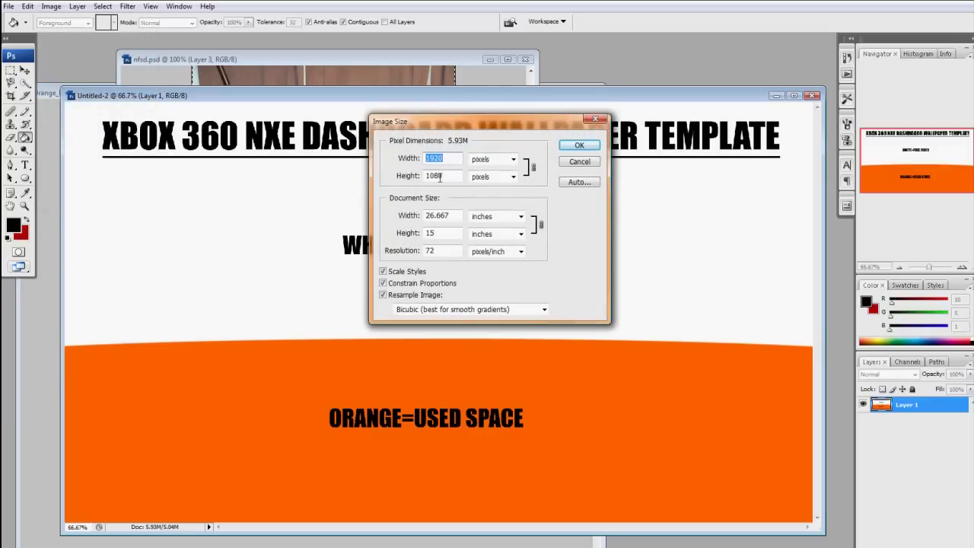
pyautogui.click(598, 121)
# - Resize the orange fractal wallpaper to about 1960 px wide
pyautogui.hotkey('ctrl', 'Tab')
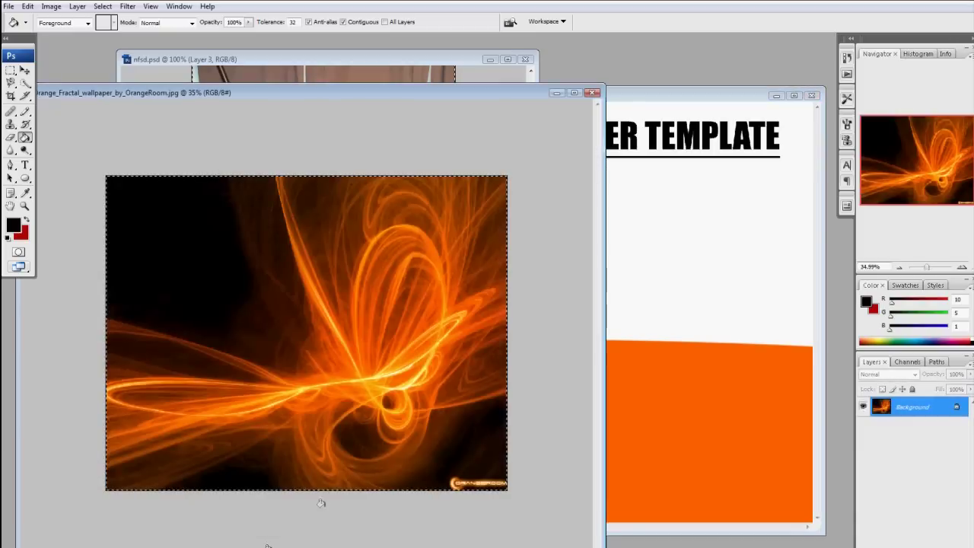
pyautogui.click(51, 6)
pyautogui.click(70, 92)
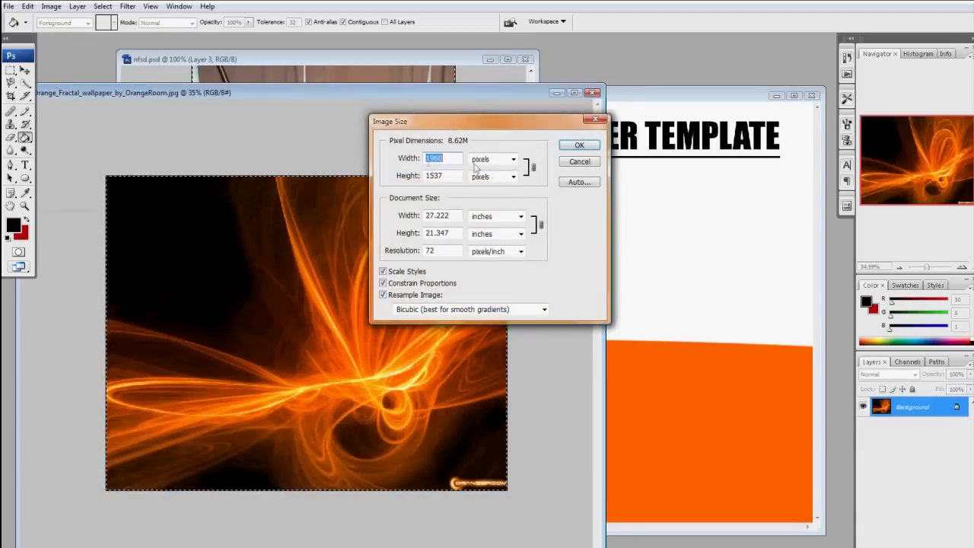
pyautogui.click(580, 146)
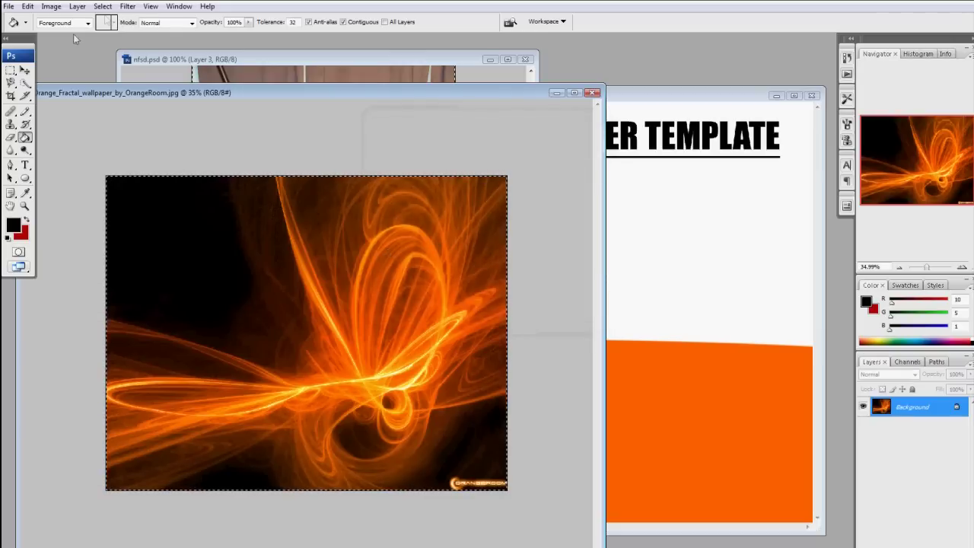
# - Select all of the fractal, copy it, and return to the Untitled-2 template
pyautogui.click(103, 6)
pyautogui.click(106, 18)
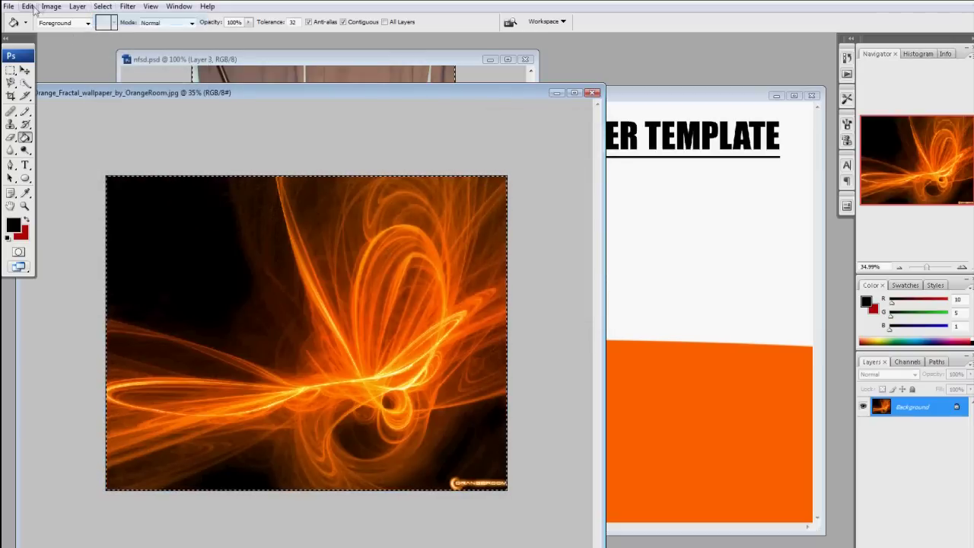
pyautogui.click(28, 6)
pyautogui.click(35, 83)
pyautogui.click(639, 96)
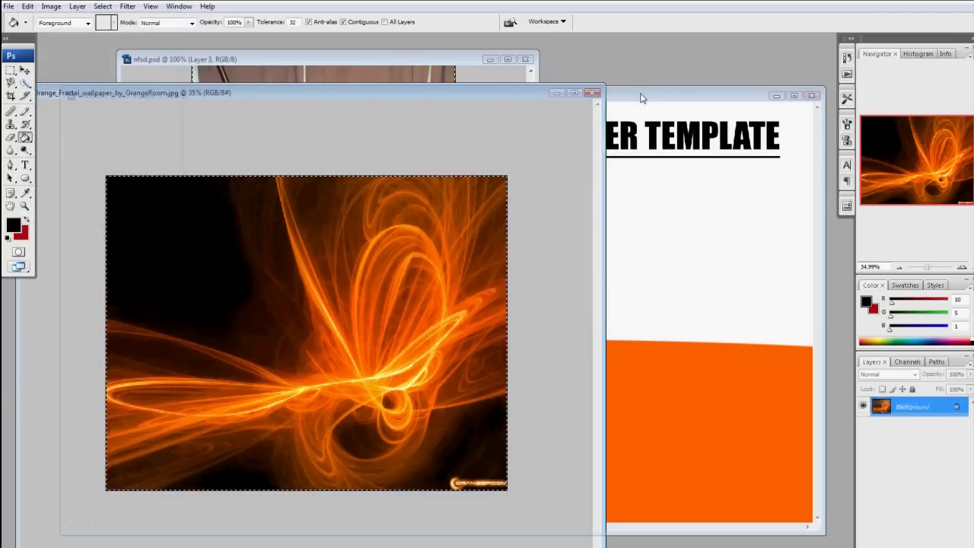
pyautogui.click(28, 6)
# - Paste the fractal as a new layer, move it above the orange band, and bring nfsd.psd forward
pyautogui.click(57, 106)
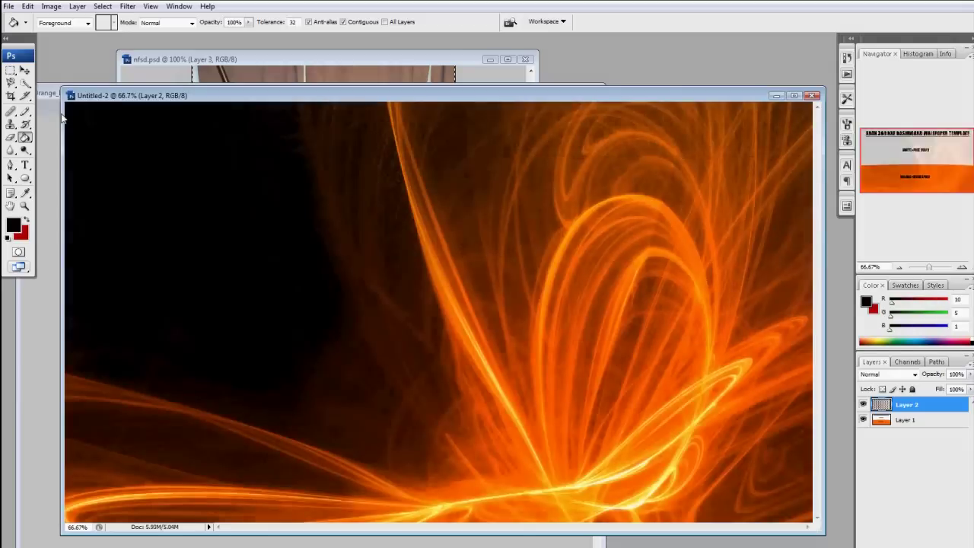
pyautogui.click(24, 70)
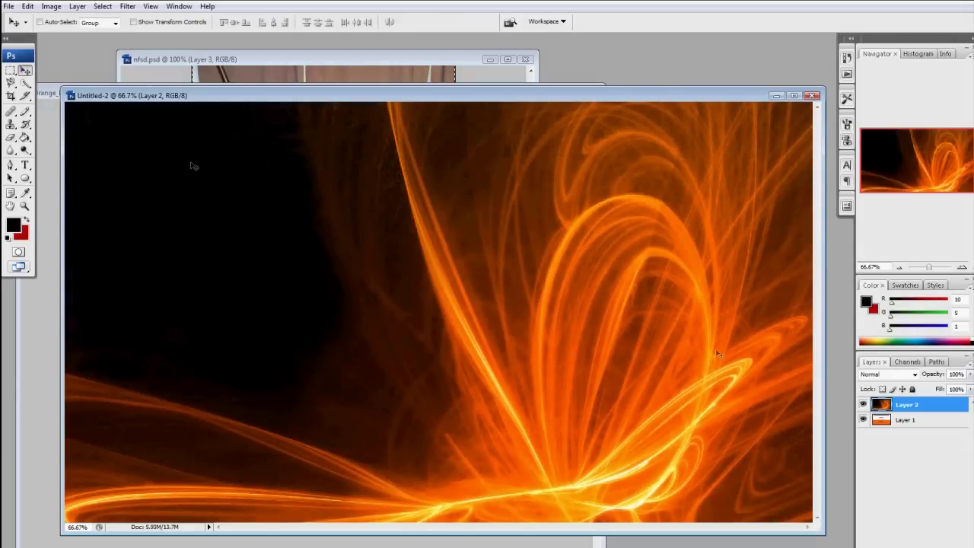
pyautogui.moveTo(695, 360); pyautogui.dragTo(667, 349)
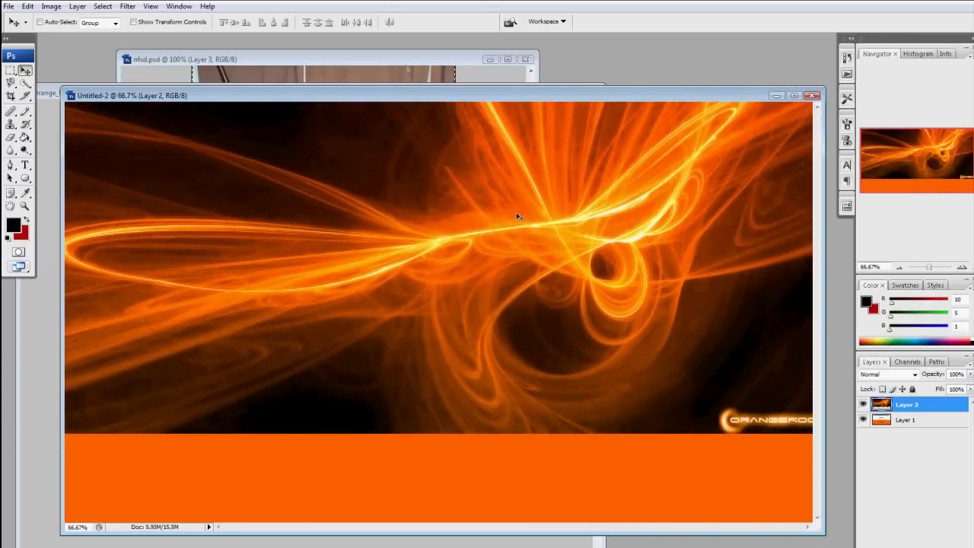
pyautogui.click(403, 65)
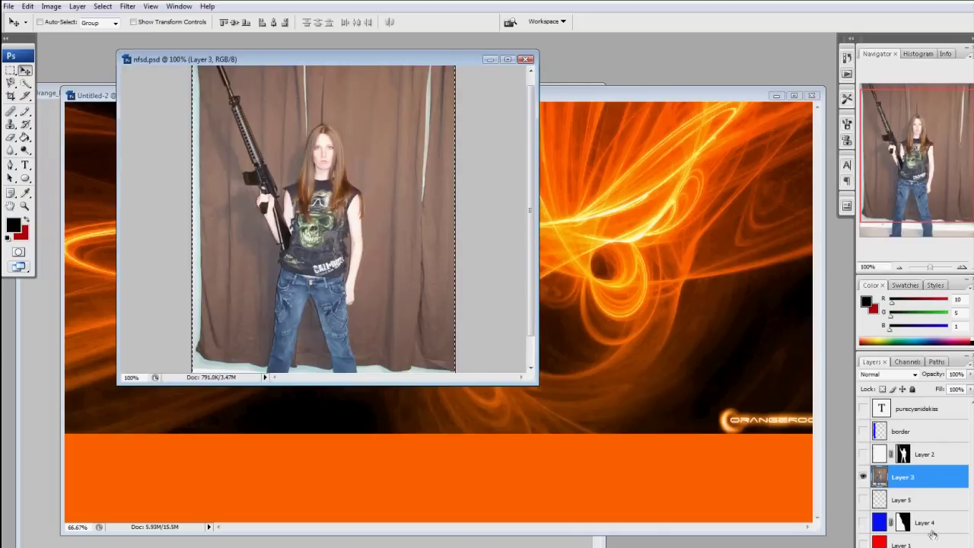
# - In nfsd.psd, hide Layer 4 and the photo layer, showing and selecting only the white silhouette
pyautogui.click(864, 524)
pyautogui.click(863, 454)
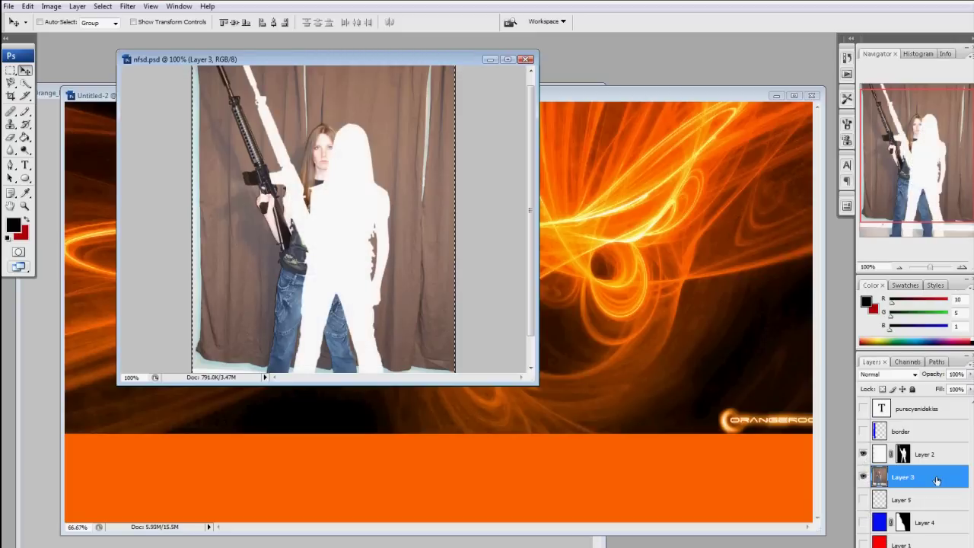
pyautogui.click(863, 477)
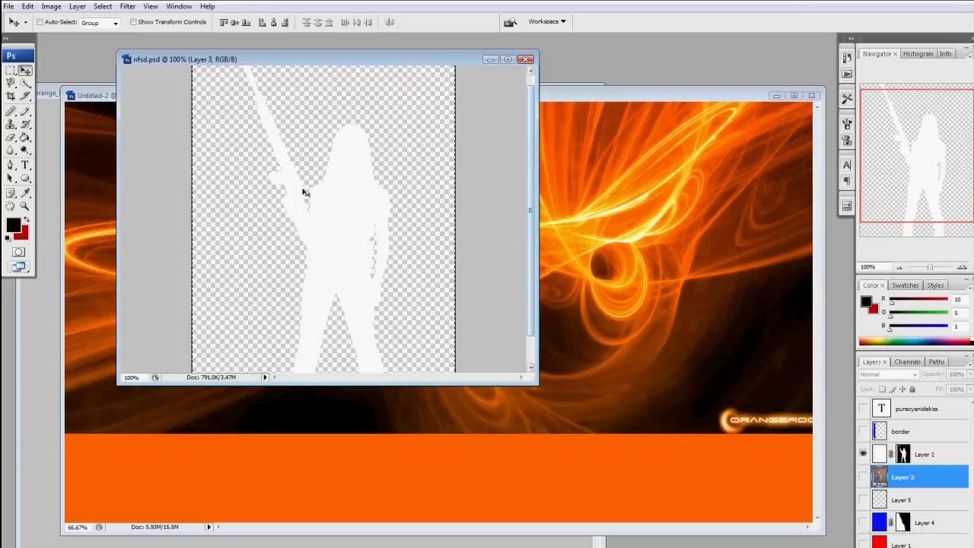
pyautogui.click(942, 454)
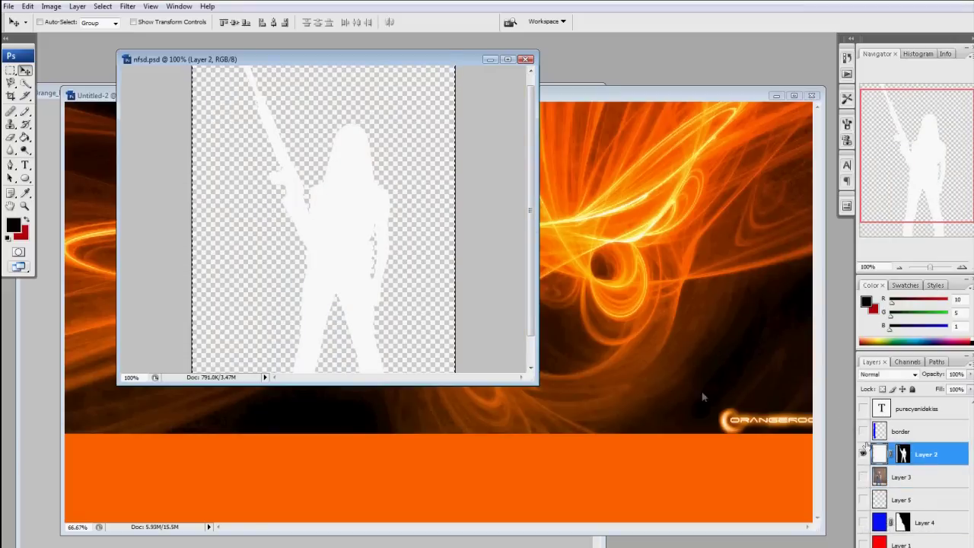
# - Drag the silhouette into the wallpaper as Layer 3 and centre it over the fractal
pyautogui.moveTo(960, 453); pyautogui.dragTo(677, 298)
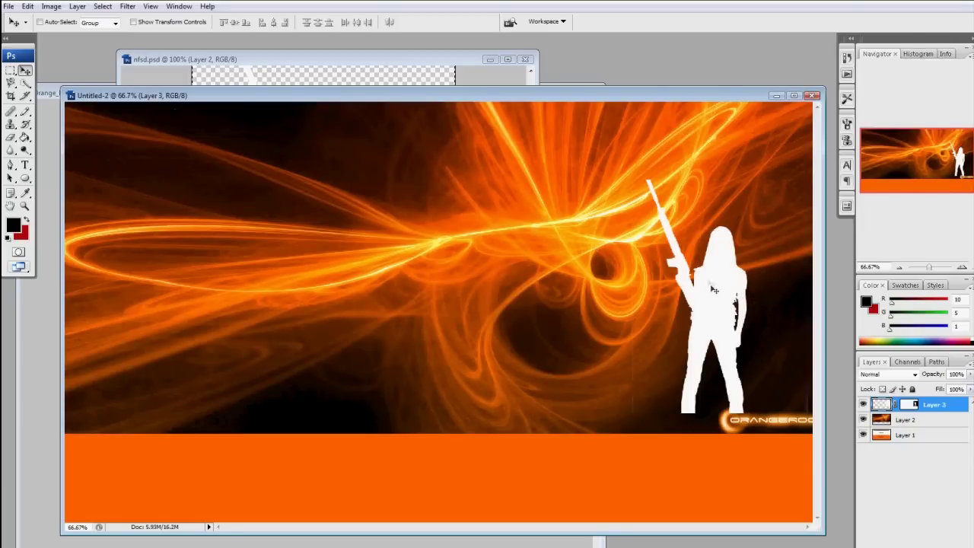
pyautogui.moveTo(713, 289); pyautogui.dragTo(580, 229)
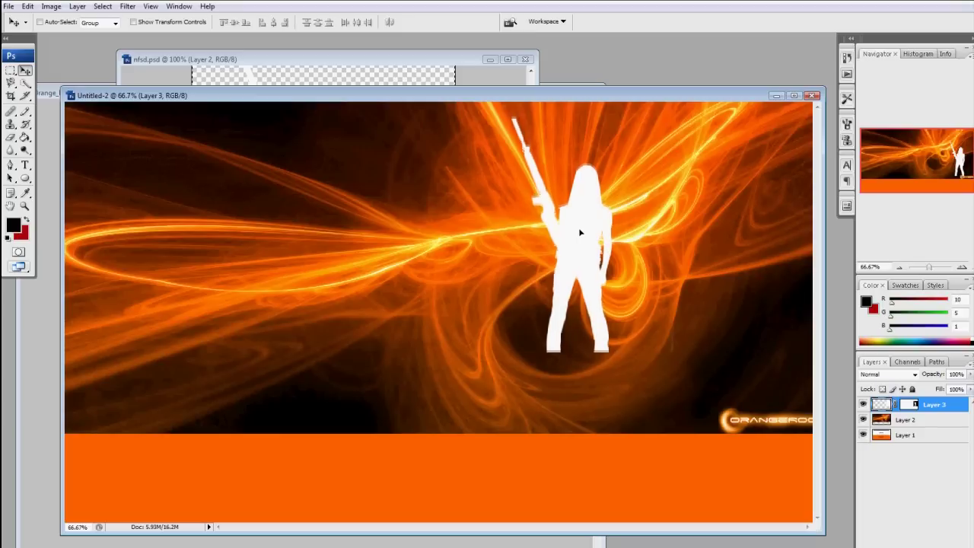
pyautogui.moveTo(578, 228); pyautogui.dragTo(555, 239)
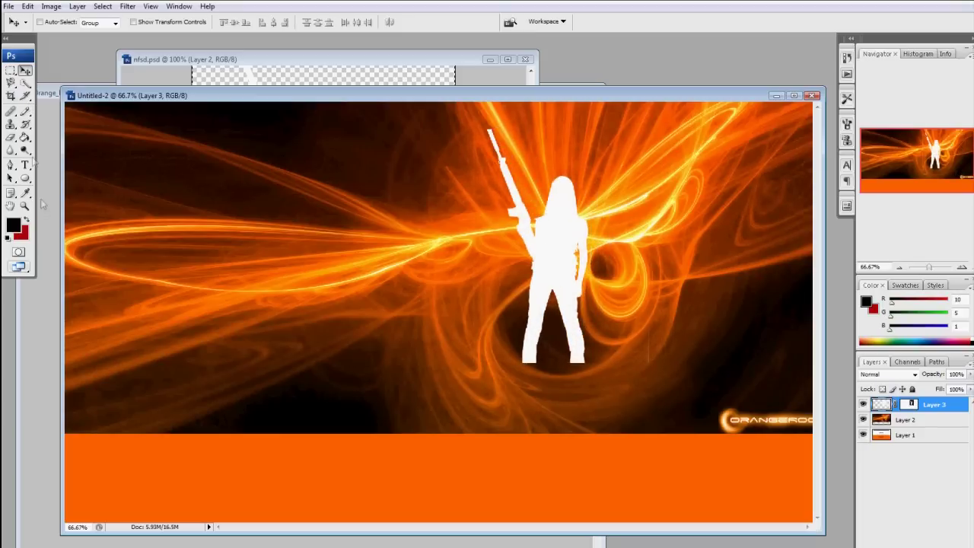
# - Fill the silhouette with black and erase the stray dark vertical line beside it
pyautogui.click(25, 137)
pyautogui.click(537, 242)
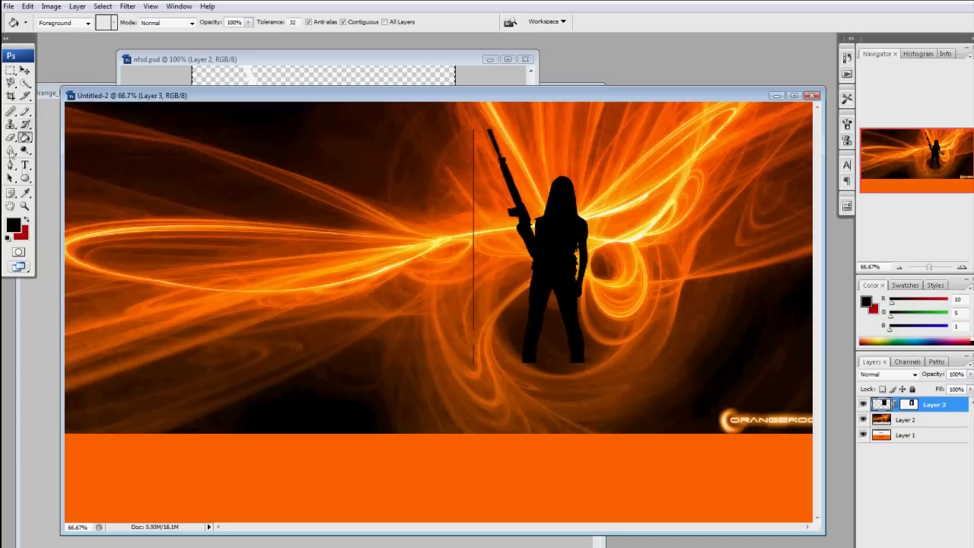
pyautogui.click(11, 138)
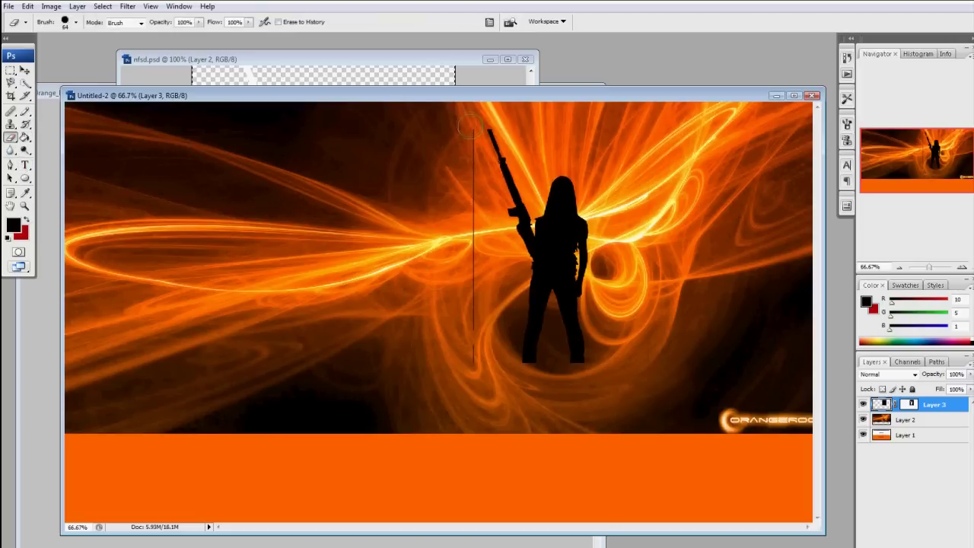
pyautogui.moveTo(465, 143); pyautogui.dragTo(468, 334)
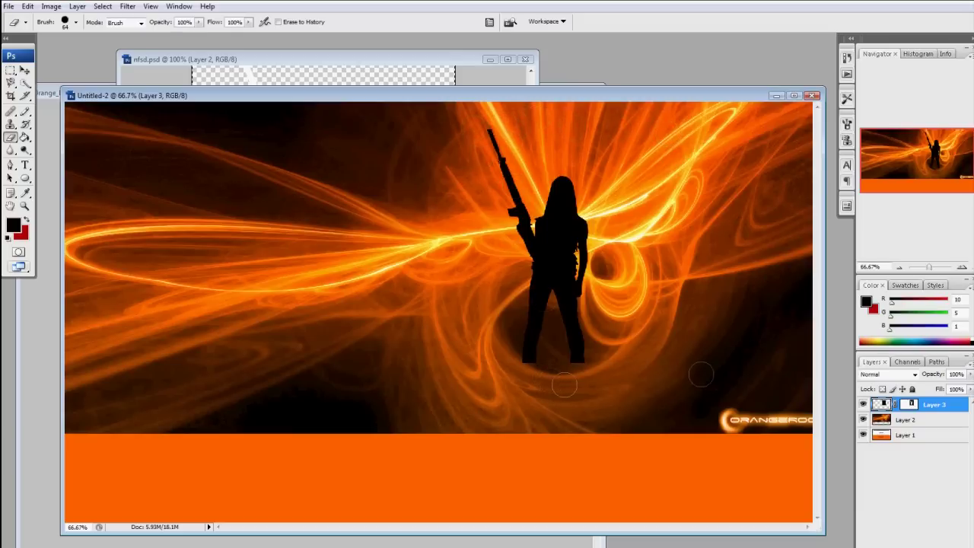
# - Nudge the black silhouette a few pixels higher
pyautogui.click(26, 70)
pyautogui.moveTo(552, 264); pyautogui.dragTo(551, 257)
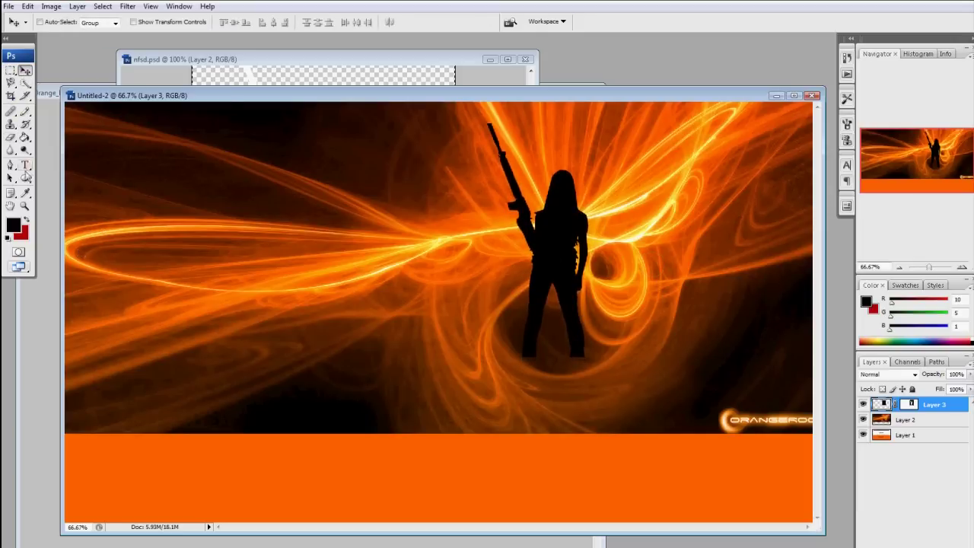
pyautogui.click(25, 166)
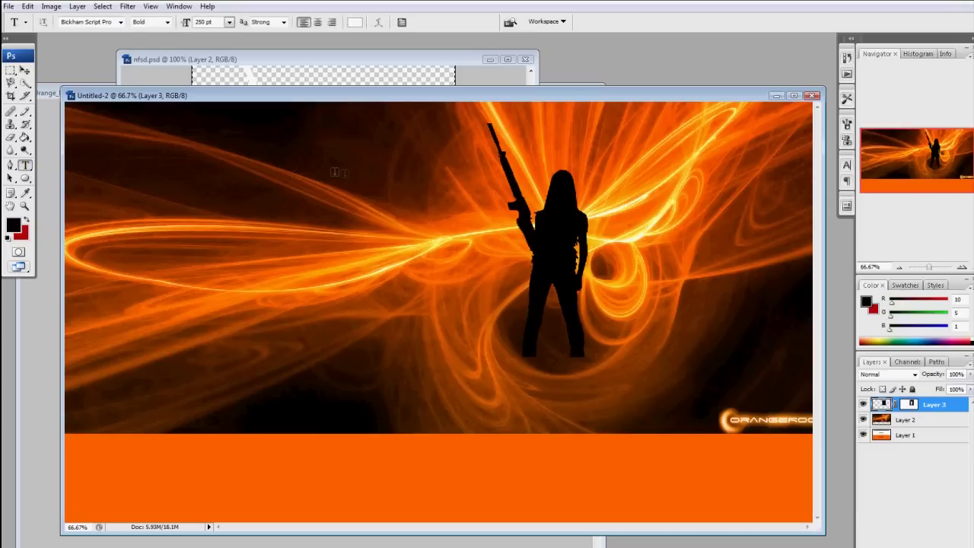
# - Type 'PureCyanideKiss' top left in white Bickham Script Pro Bold 250 pt, then stack Layer 3 above it
pyautogui.click(144, 180)
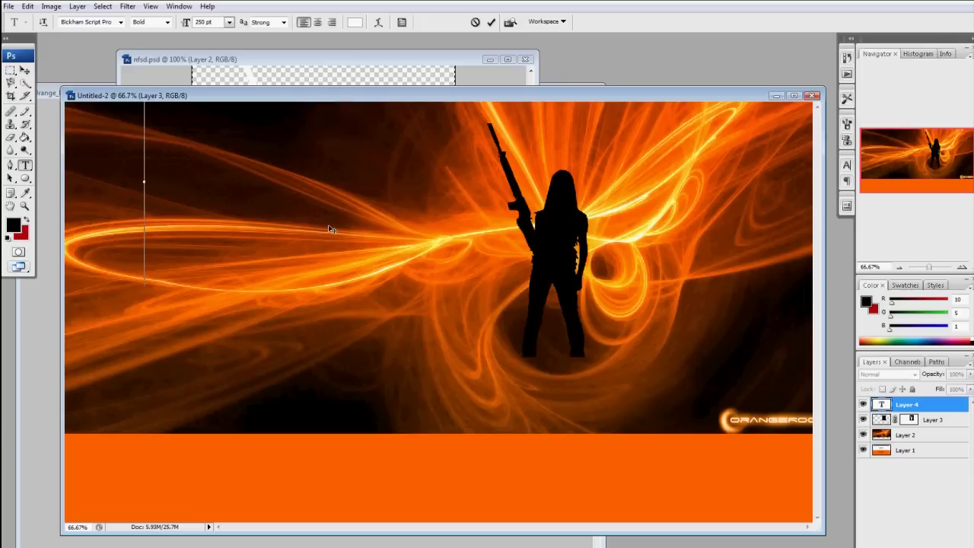
pyautogui.write('Pu')
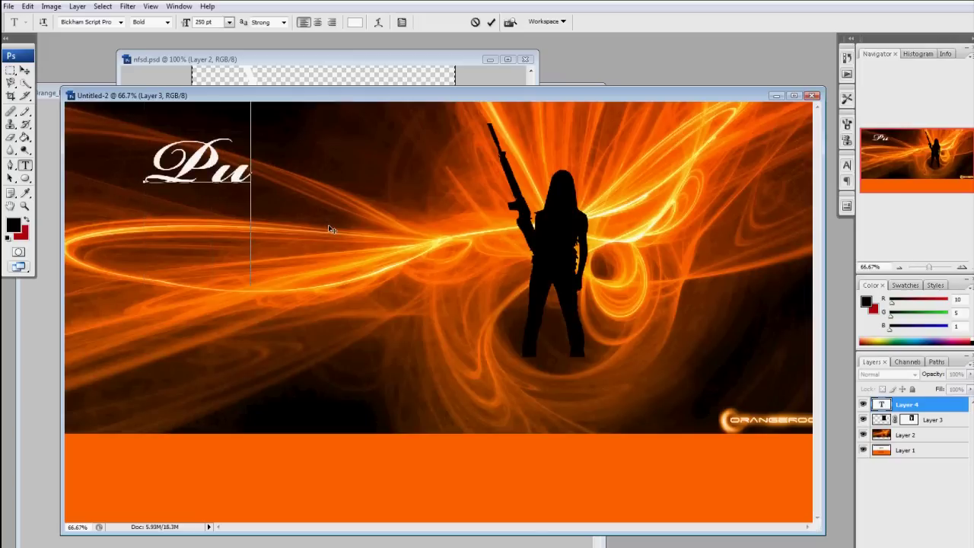
pyautogui.write('reCyanideKiss')
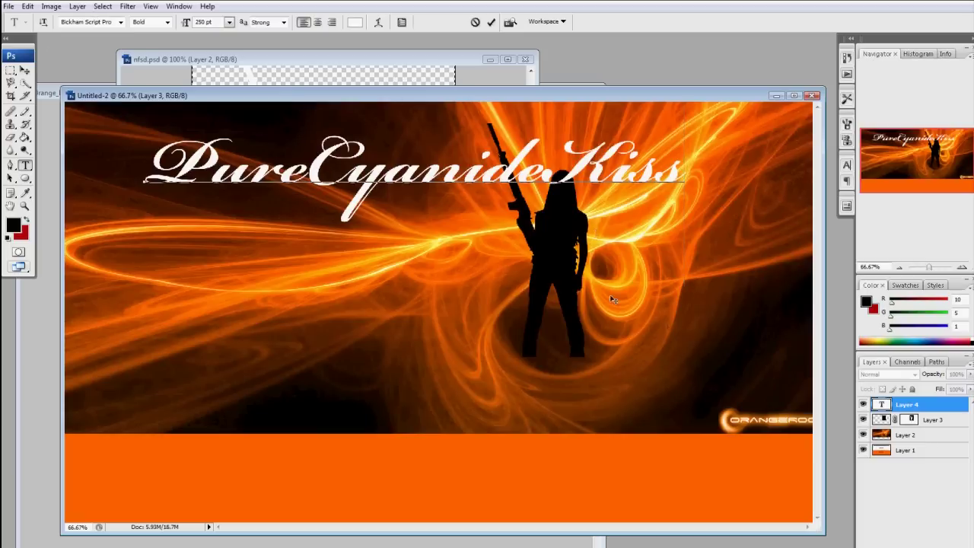
pyautogui.click(928, 421)
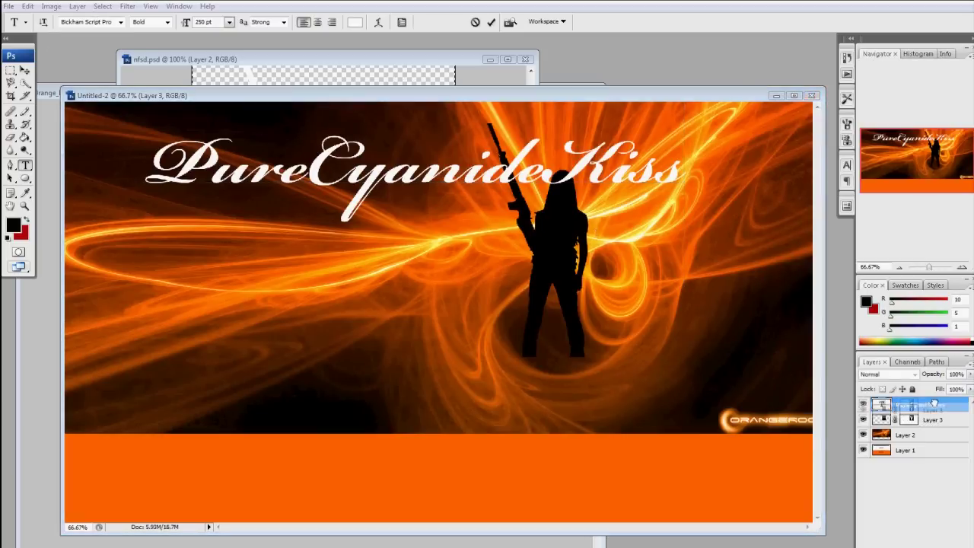
pyautogui.moveTo(929, 421); pyautogui.dragTo(925, 403)
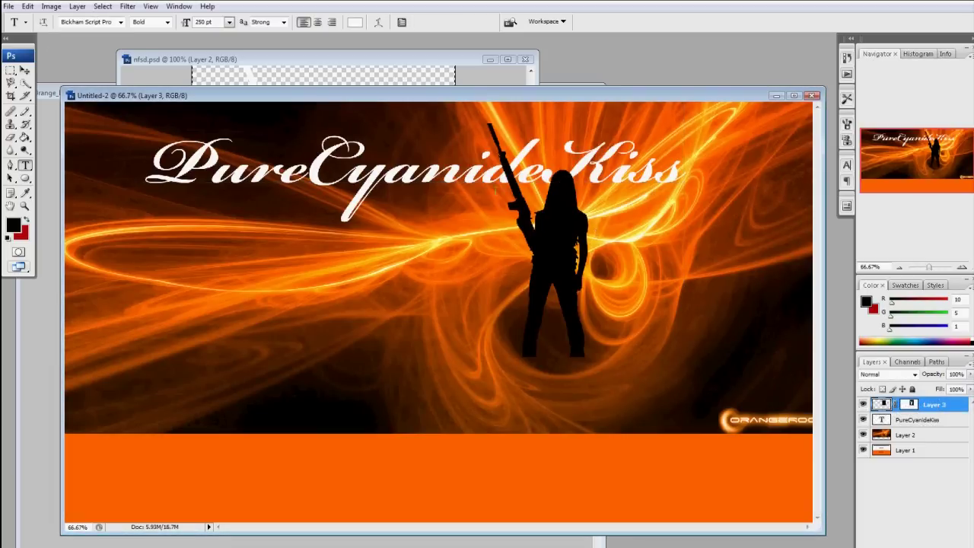
# - Shift the silhouette right and down, and move the script text further left
pyautogui.press('v')
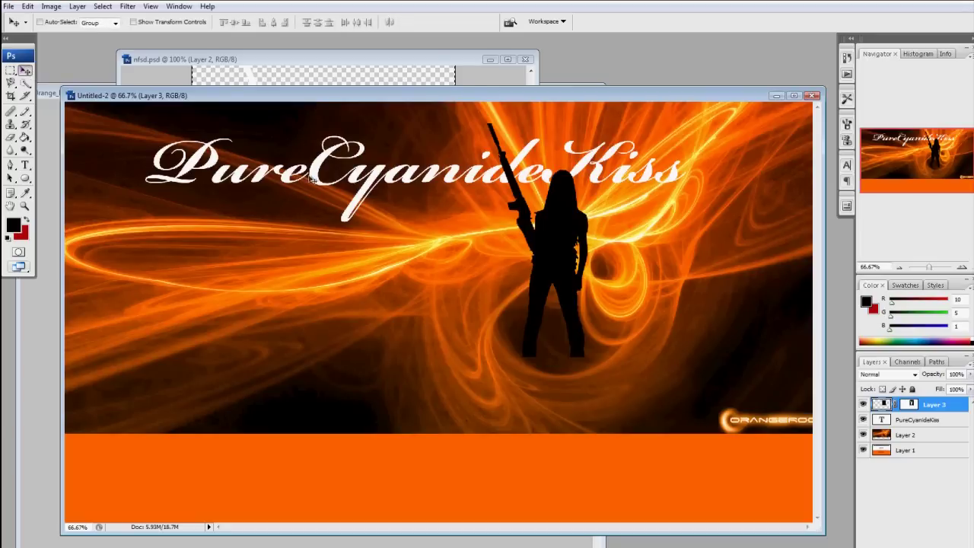
pyautogui.moveTo(311, 182); pyautogui.dragTo(318, 193)
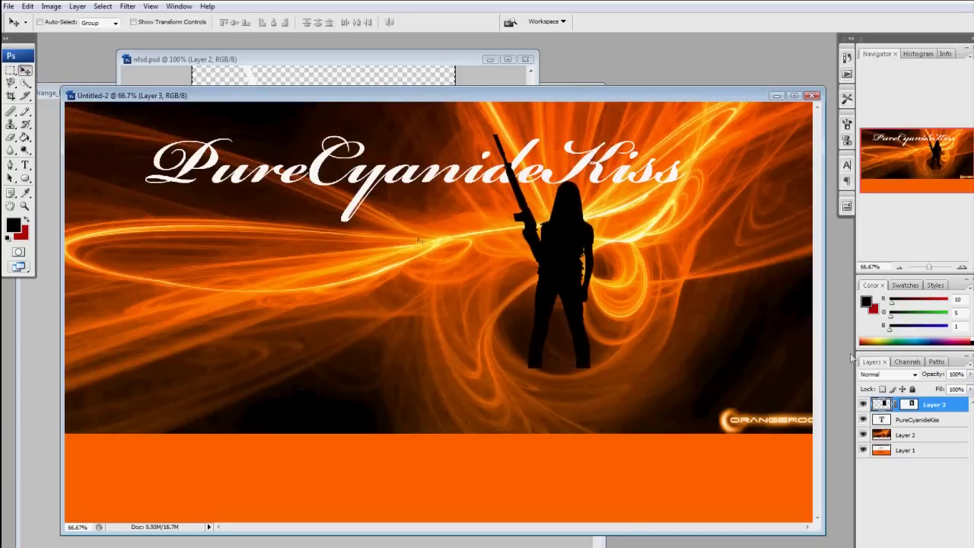
pyautogui.click(889, 420)
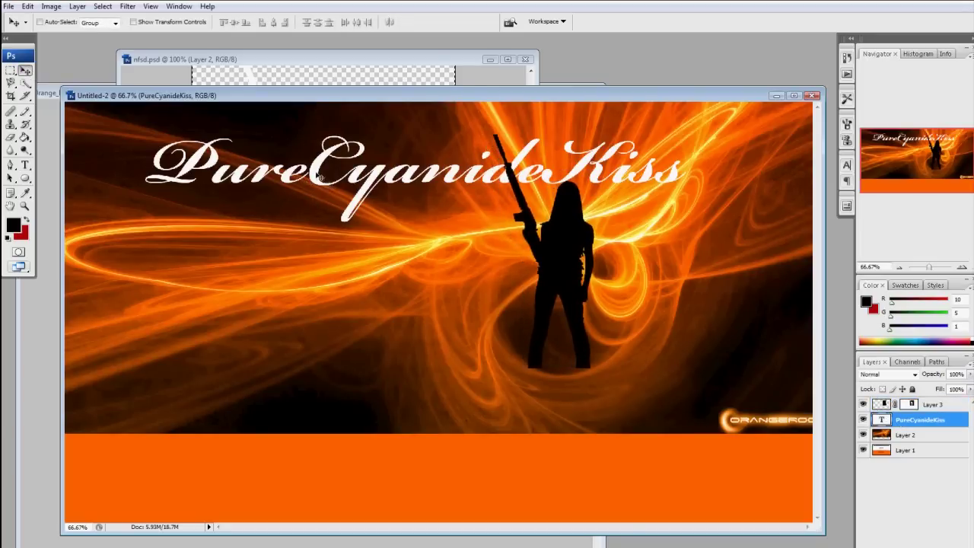
pyautogui.moveTo(319, 177); pyautogui.dragTo(276, 189)
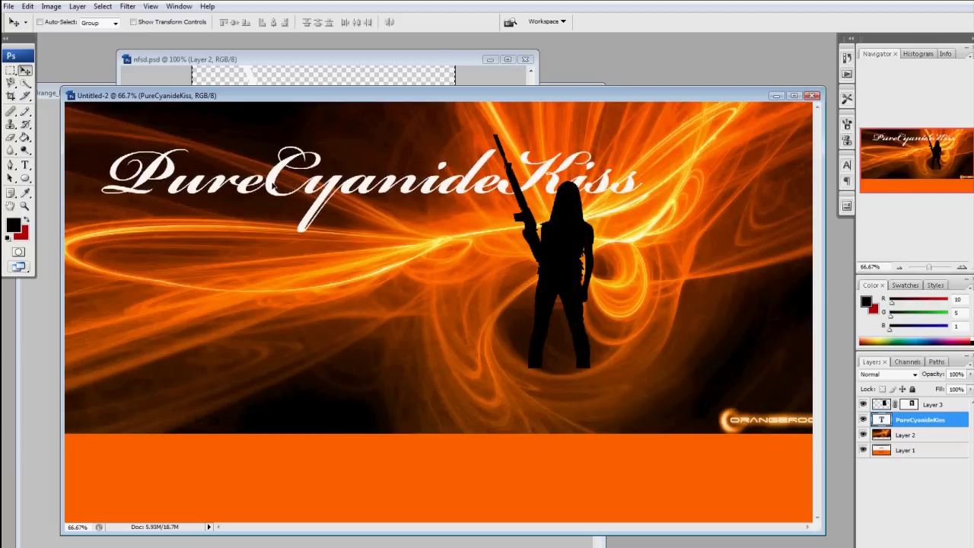
# - Move the silhouette up a little and raise the PureCyanideKiss text slightly
pyautogui.click(914, 405)
pyautogui.moveTo(571, 267); pyautogui.dragTo(551, 259)
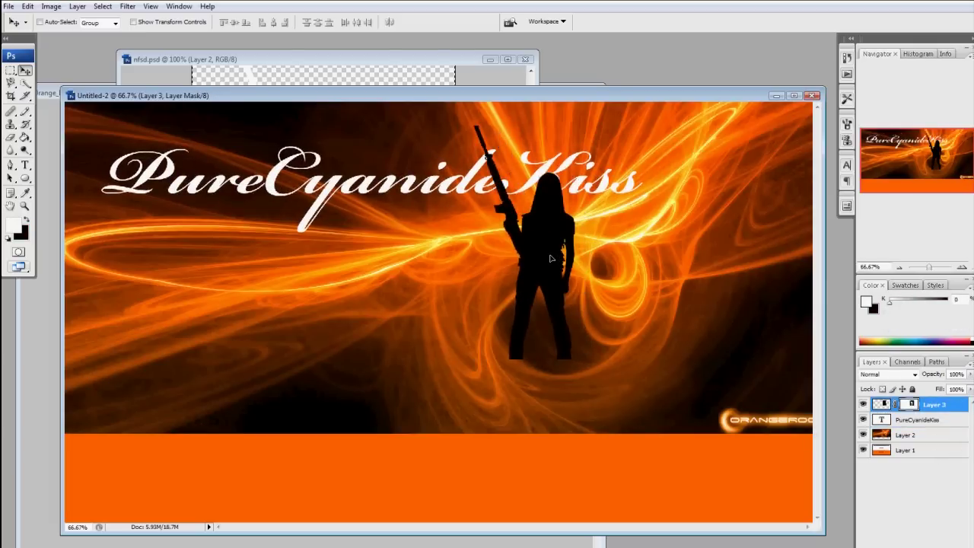
pyautogui.click(933, 421)
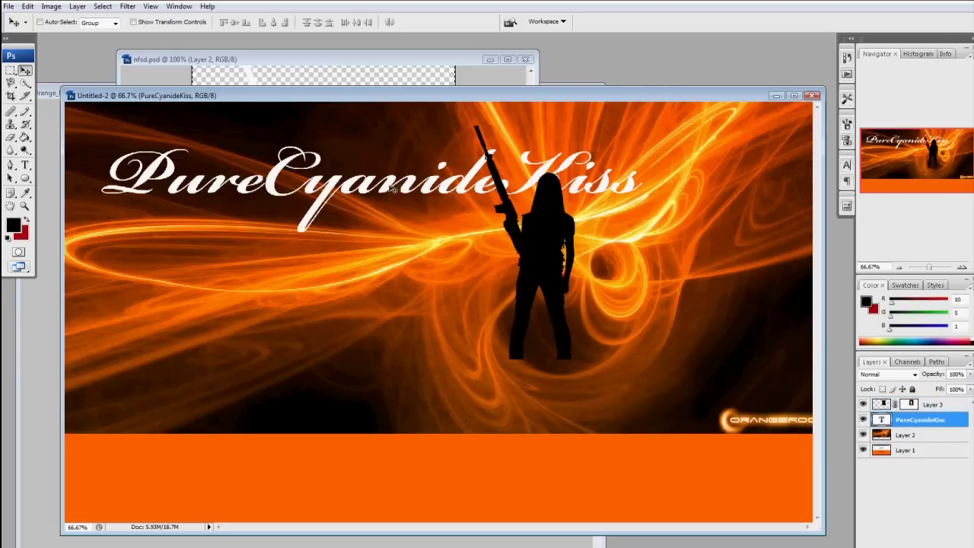
pyautogui.moveTo(394, 190); pyautogui.dragTo(395, 178)
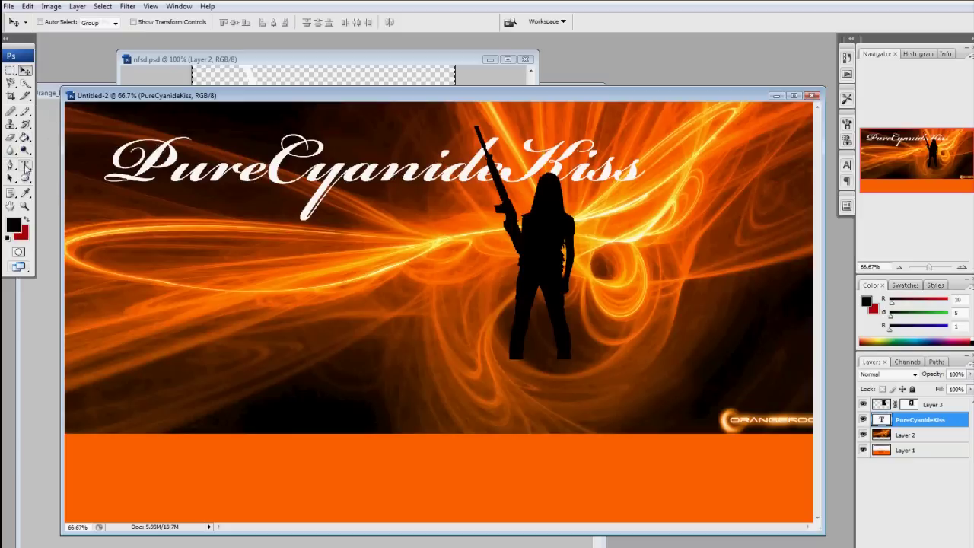
pyautogui.click(25, 165)
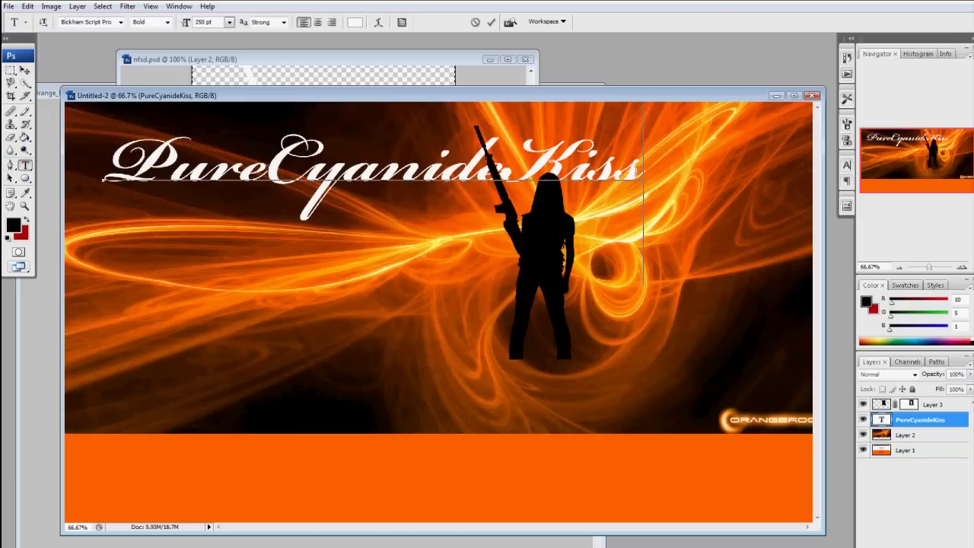
# - Select the PureCyanideKiss text and change its colour from white to orange #f88203
pyautogui.doubleClick(198, 164)
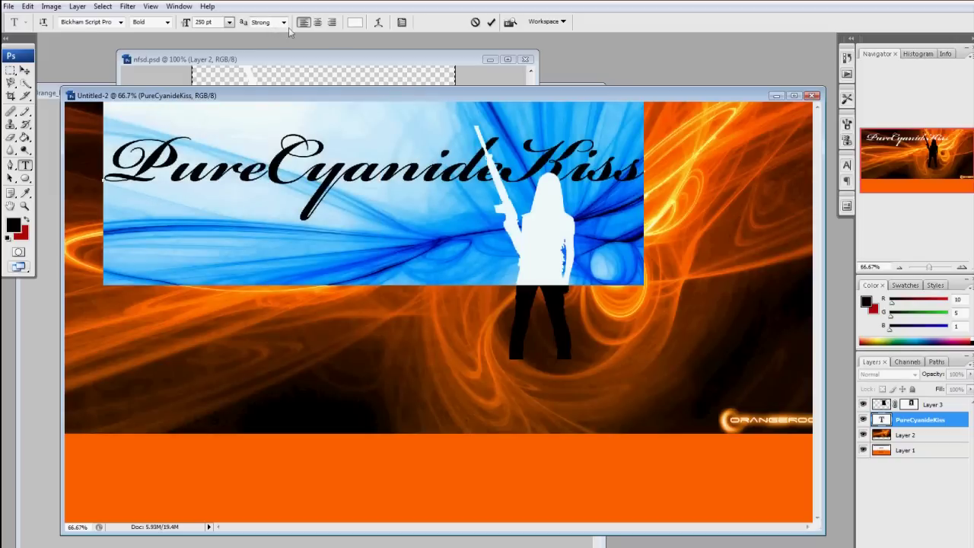
pyautogui.click(357, 23)
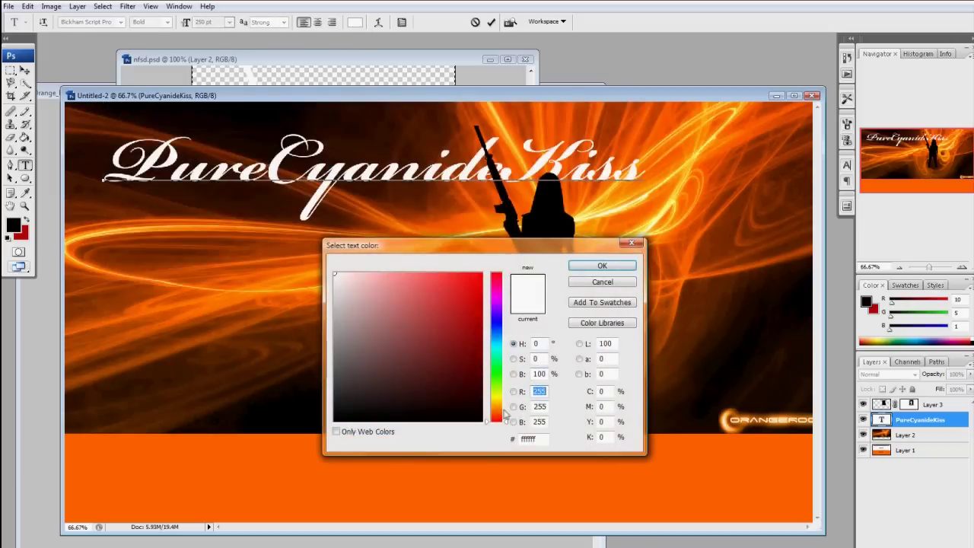
pyautogui.click(498, 405)
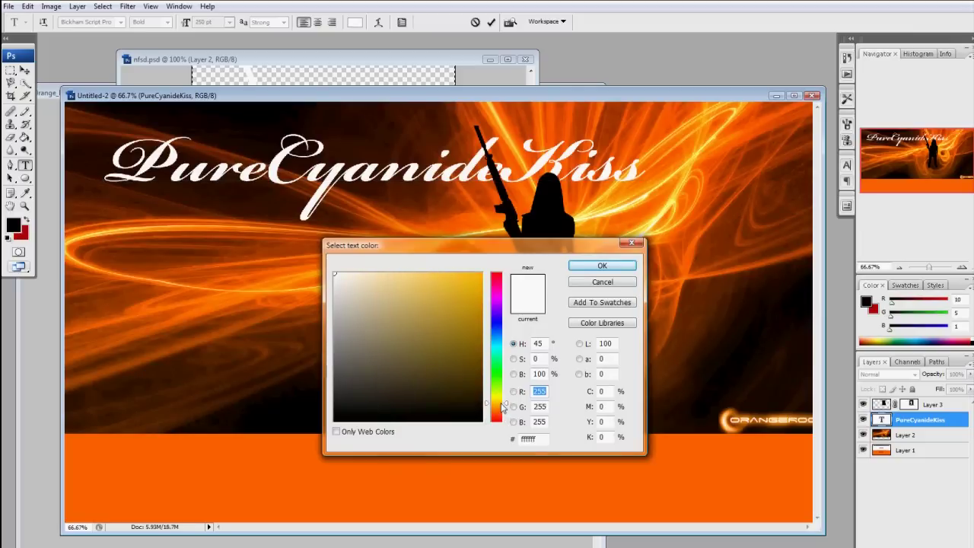
pyautogui.click(502, 408)
pyautogui.click(474, 277)
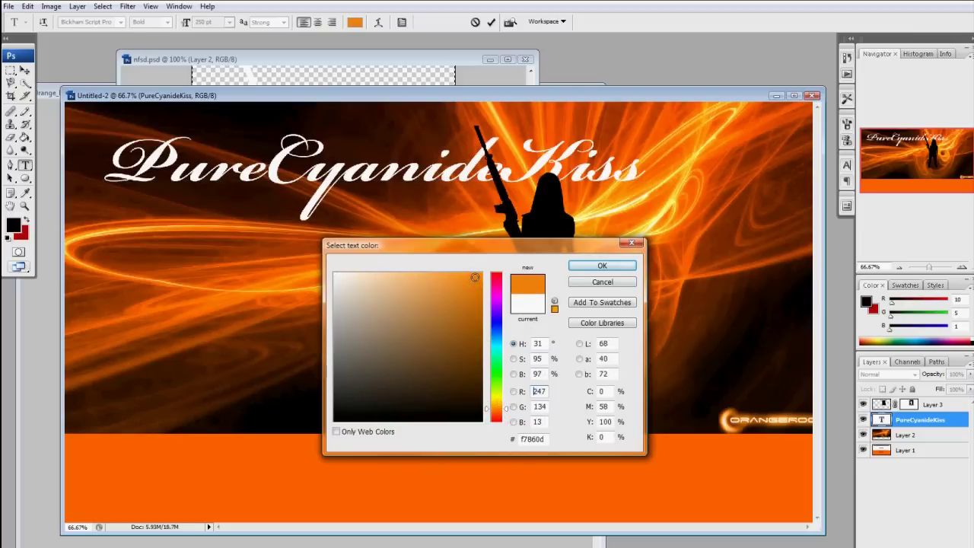
pyautogui.moveTo(474, 277); pyautogui.dragTo(480, 276)
pyautogui.click(602, 265)
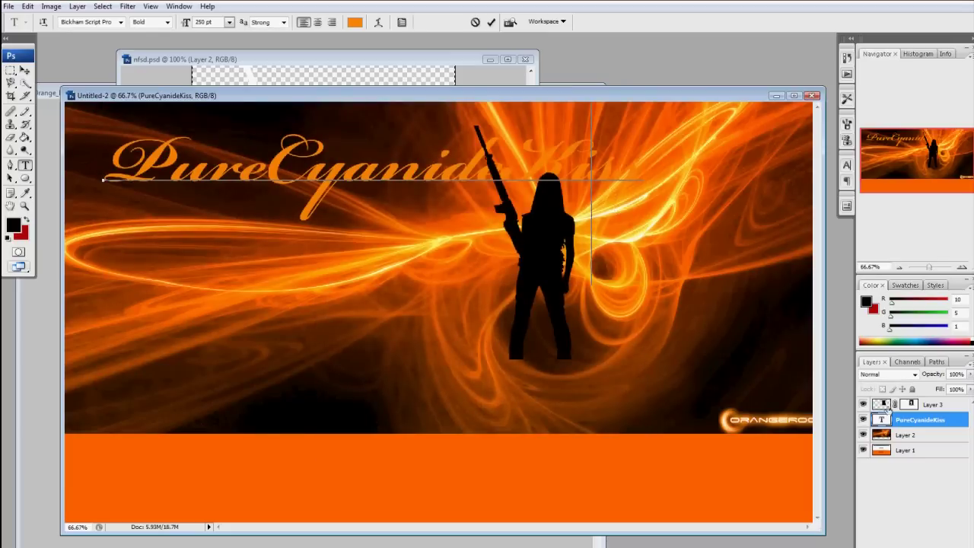
# - Commit the text and add a Bevel and Emboss layer style to PureCyanideKiss
pyautogui.click(907, 423)
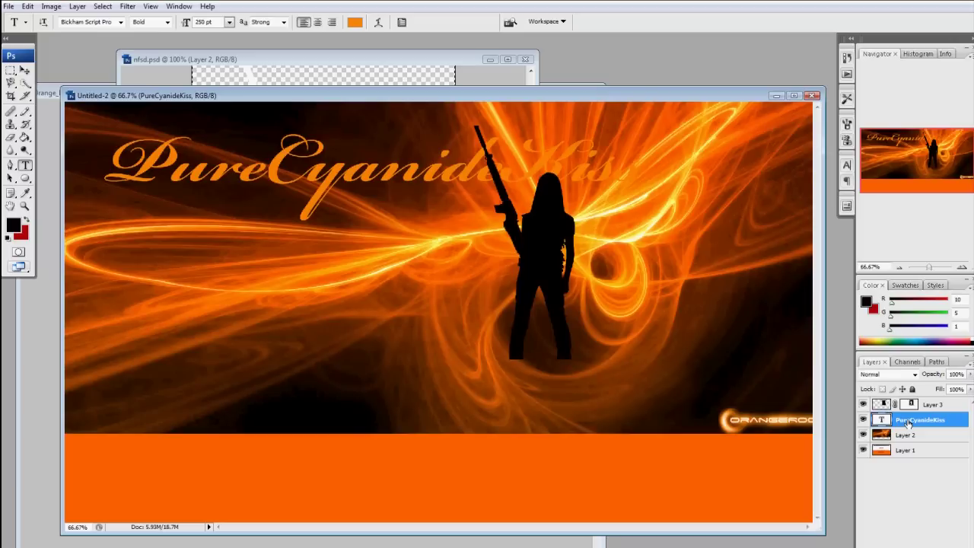
pyautogui.rightClick(908, 423)
pyautogui.click(784, 96)
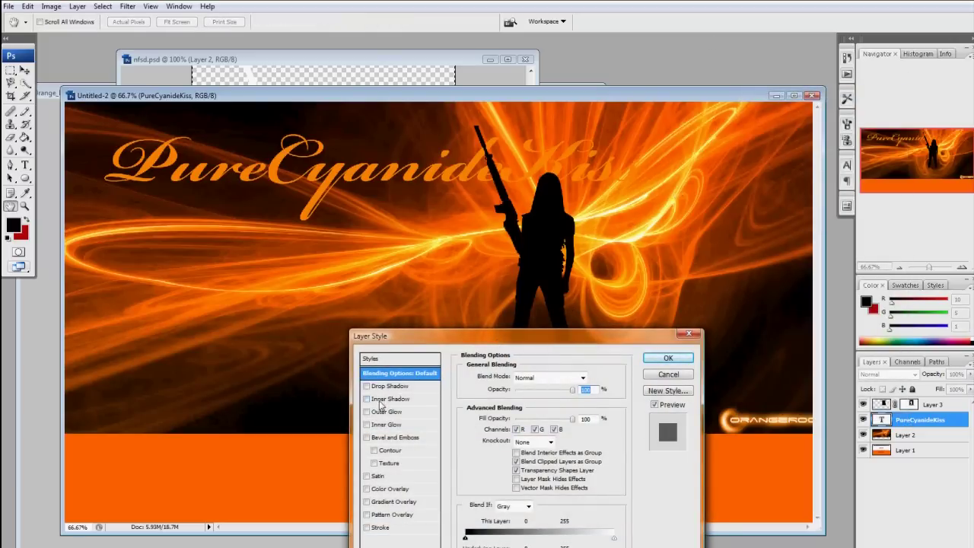
pyautogui.click(380, 440)
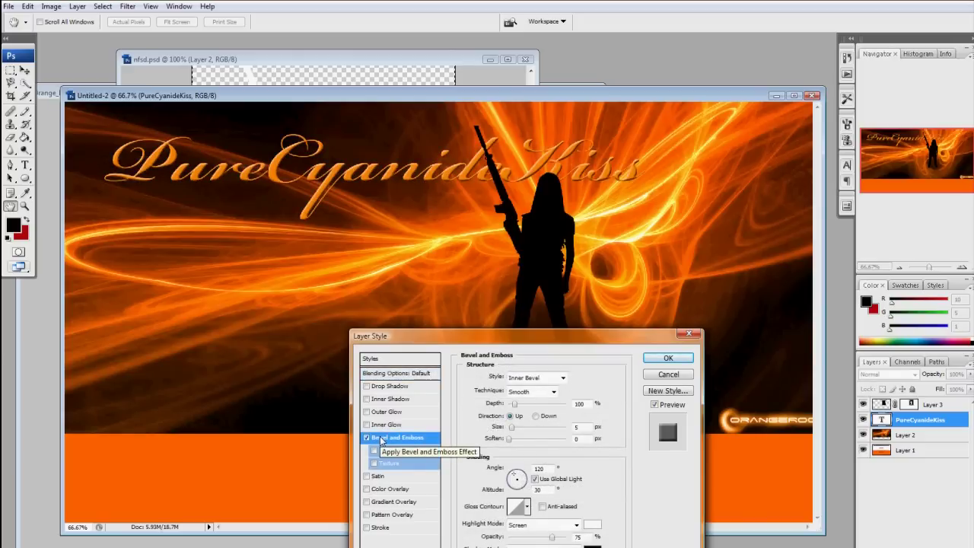
pyautogui.click(392, 452)
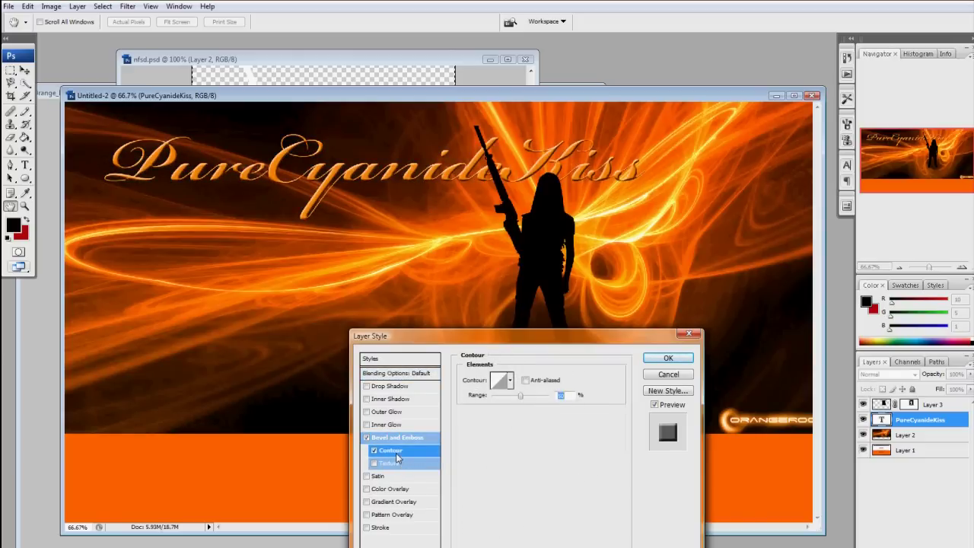
pyautogui.click(383, 439)
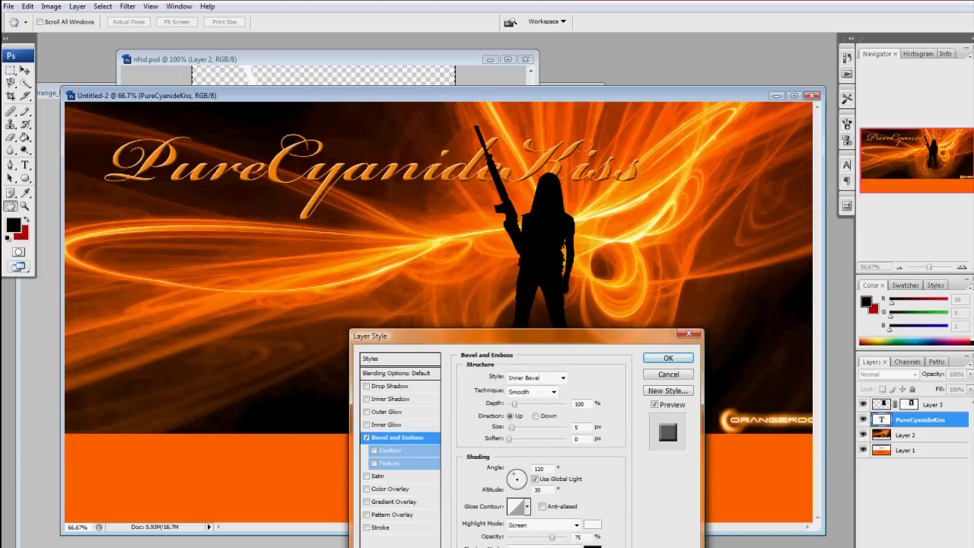
# - Set the bevel shadow colour to orange ffa800 and highlight opacity to 100%
pyautogui.click(592, 545)
pyautogui.click(498, 402)
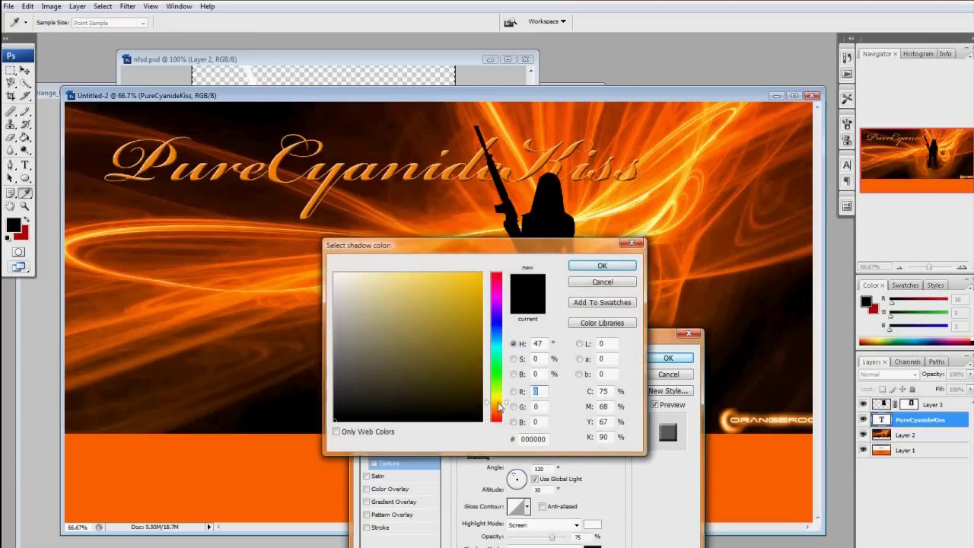
pyautogui.moveTo(499, 407); pyautogui.dragTo(499, 405)
pyautogui.click(481, 273)
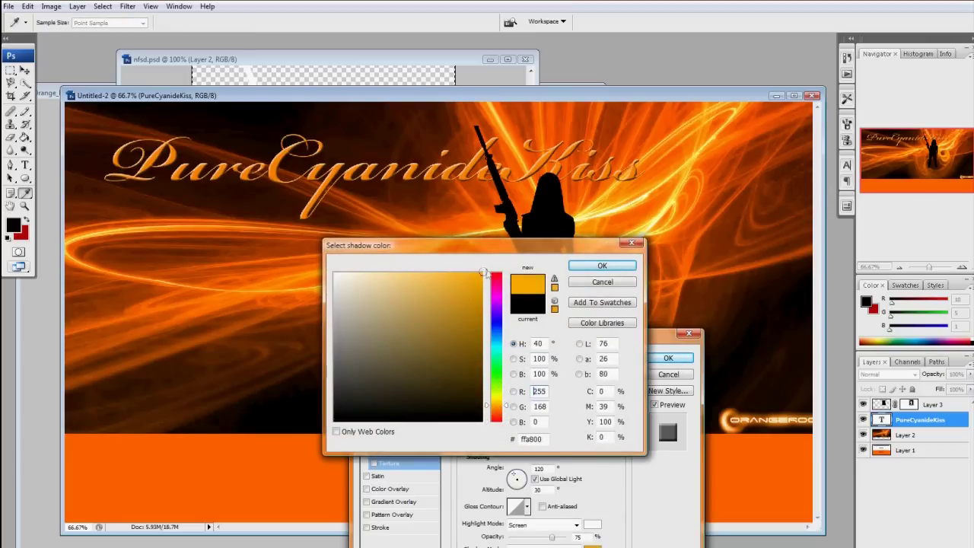
pyautogui.click(613, 269)
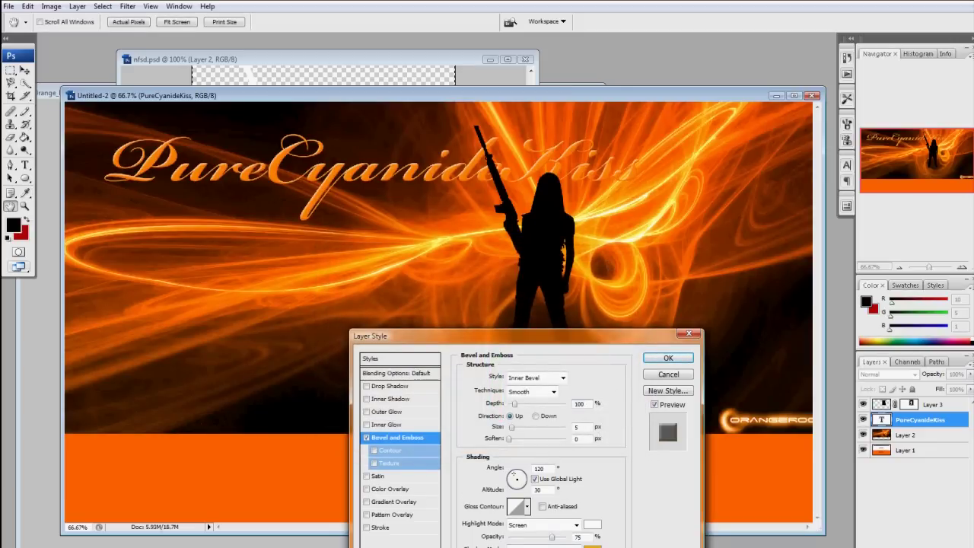
pyautogui.moveTo(552, 538)
pyautogui.mouseDown()
pyautogui.moveTo(532, 540)
pyautogui.moveTo(567, 542)
pyautogui.mouseUp()
# - Toggle the bevel's Texture and Contour options, leaving Contour turned off
pyautogui.moveTo(548, 338); pyautogui.dragTo(549, 308)
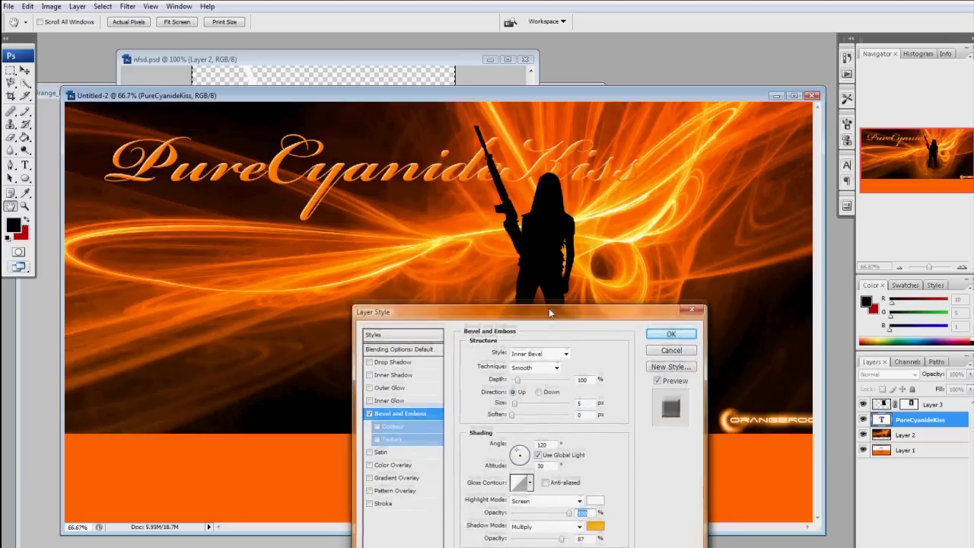
pyautogui.click(392, 437)
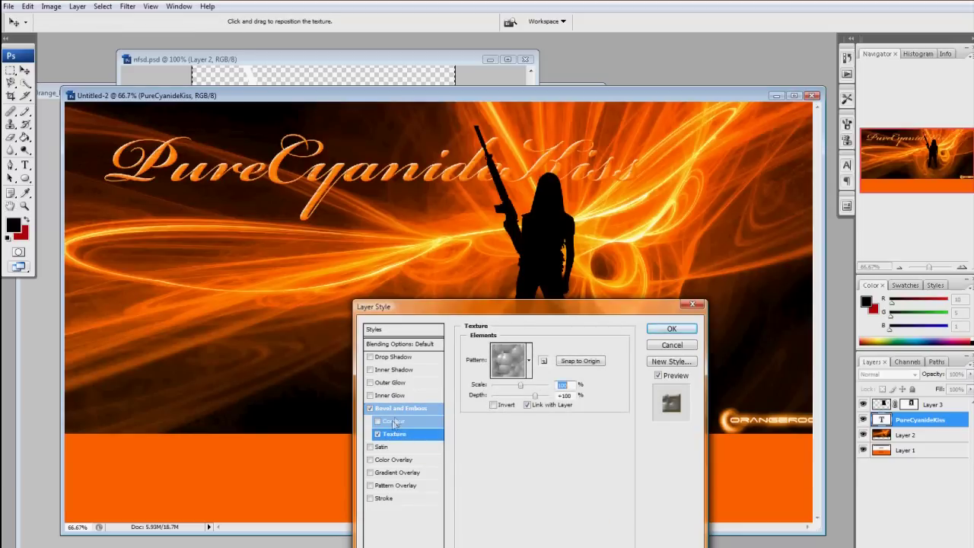
pyautogui.click(393, 422)
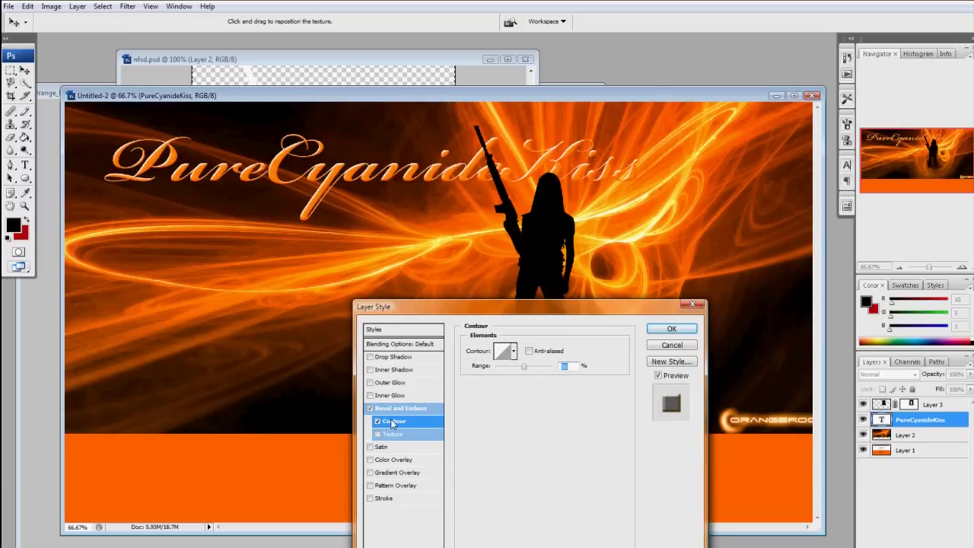
pyautogui.click(393, 422)
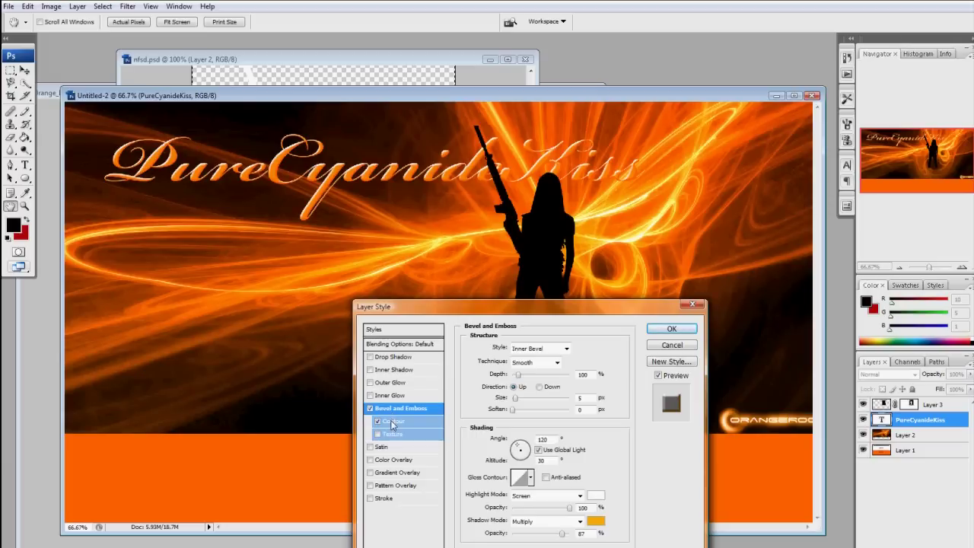
pyautogui.click(390, 425)
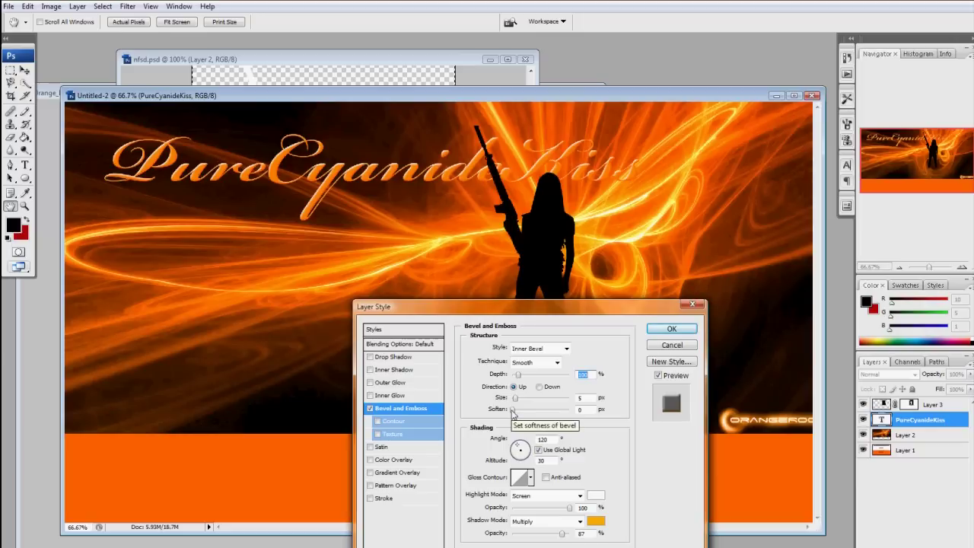
# - Keep Screen highlight and Multiply shadow blend modes, and enable Outer Glow
pyautogui.click(553, 496)
pyautogui.click(553, 497)
pyautogui.click(546, 522)
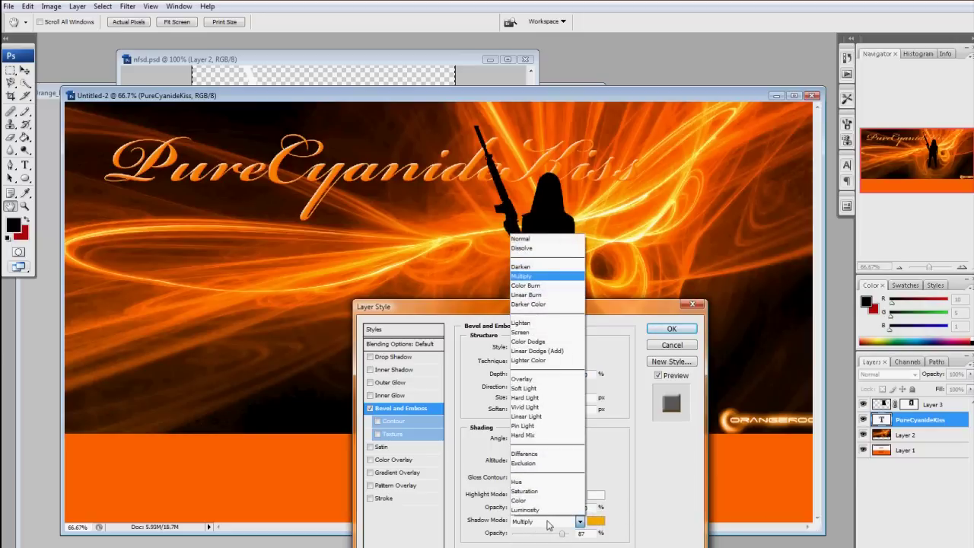
pyautogui.click(548, 523)
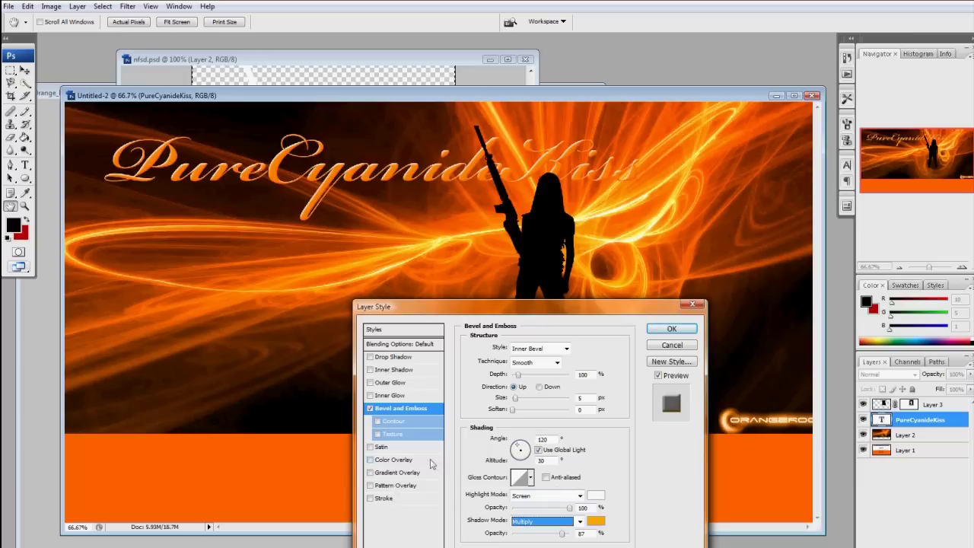
pyautogui.click(394, 383)
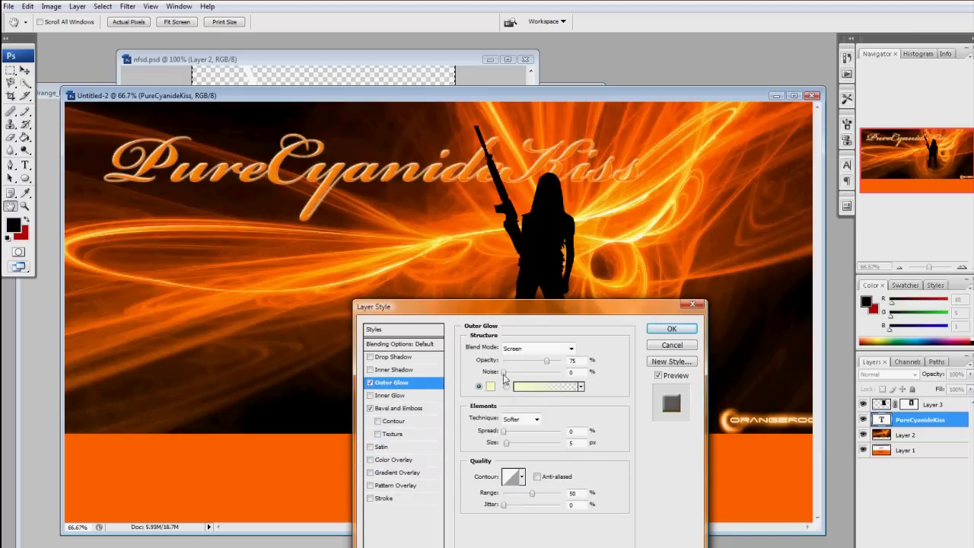
# - Set the outer glow noise to 88% and spread to 83%, then re-enable the bevel Contour
pyautogui.moveTo(505, 377); pyautogui.dragTo(564, 366)
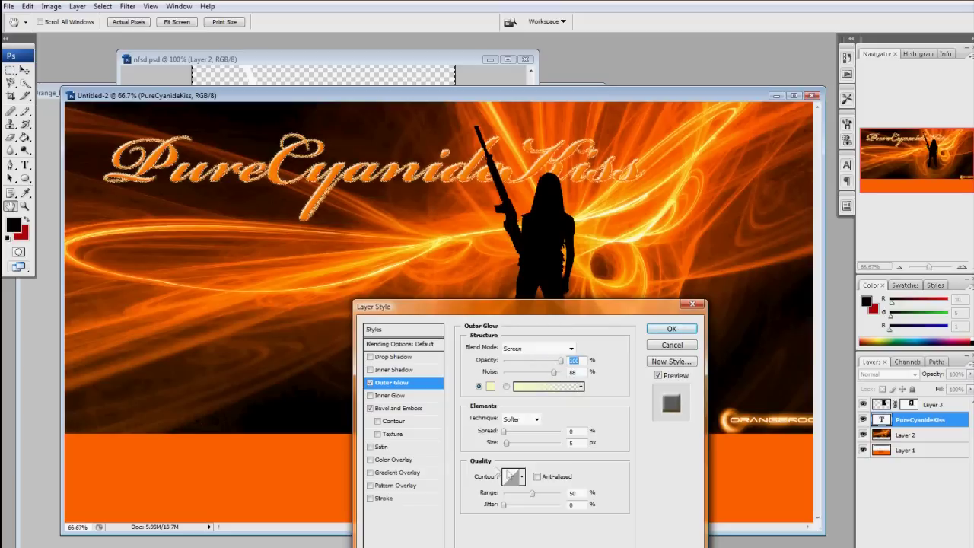
pyautogui.moveTo(504, 432)
pyautogui.mouseDown()
pyautogui.moveTo(552, 436)
pyautogui.moveTo(512, 449)
pyautogui.mouseUp()
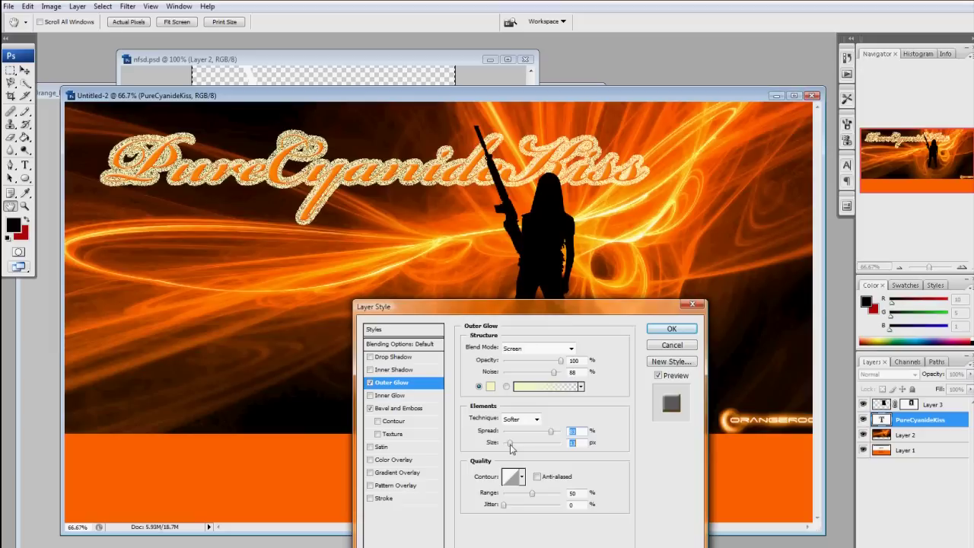
pyautogui.click(395, 410)
pyautogui.click(379, 423)
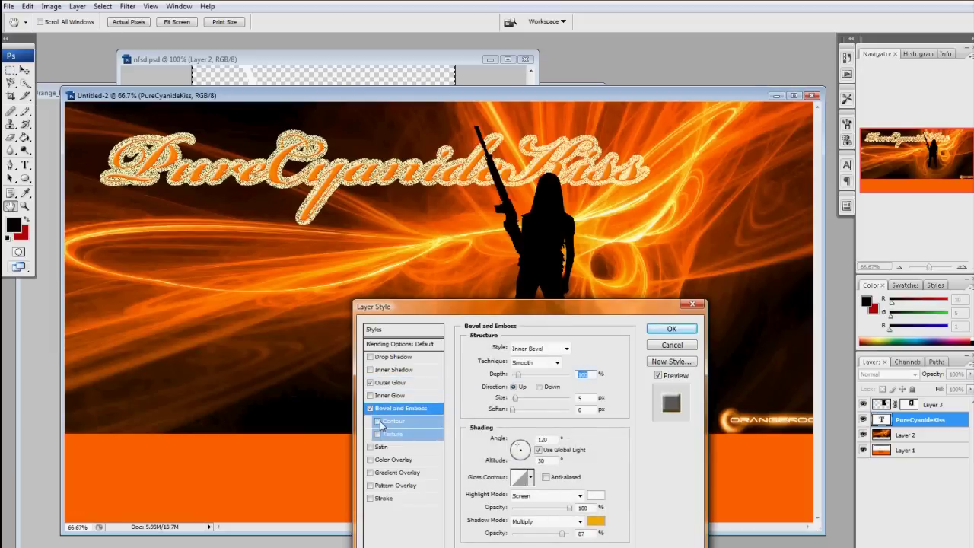
# - Shrink the bevel size, set Soften to 5 px, and leave Contour and Texture unchecked
pyautogui.click(514, 410)
pyautogui.moveTo(515, 398); pyautogui.dragTo(521, 403)
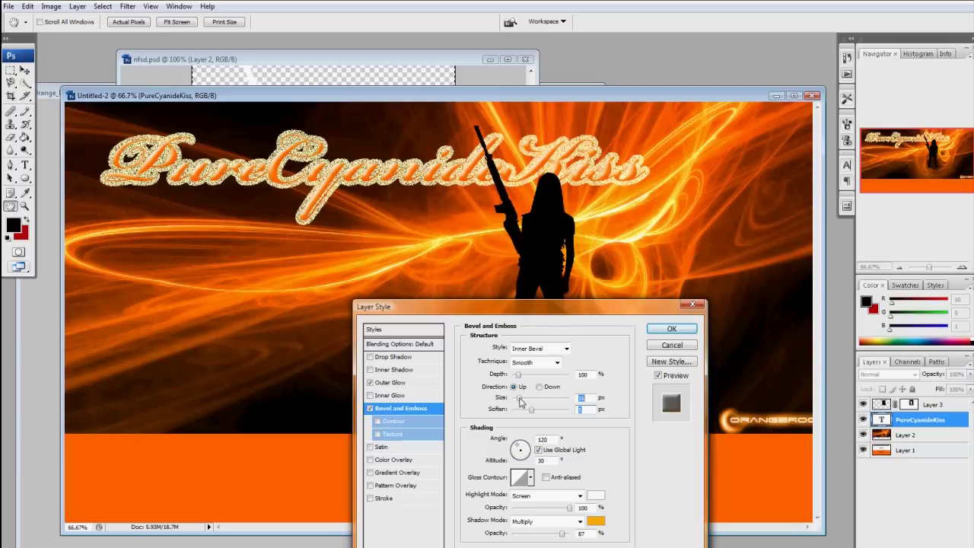
pyautogui.moveTo(520, 401); pyautogui.dragTo(516, 404)
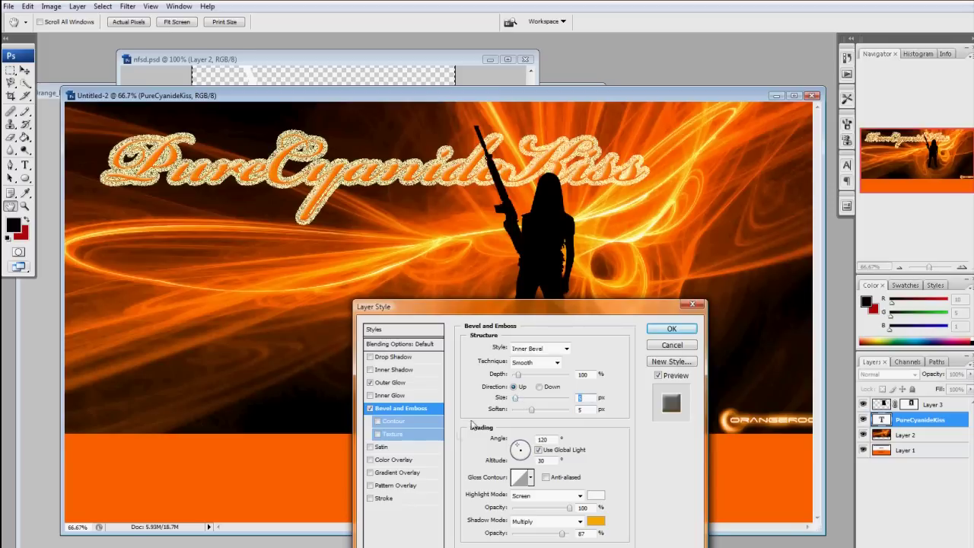
pyautogui.click(389, 434)
pyautogui.click(392, 424)
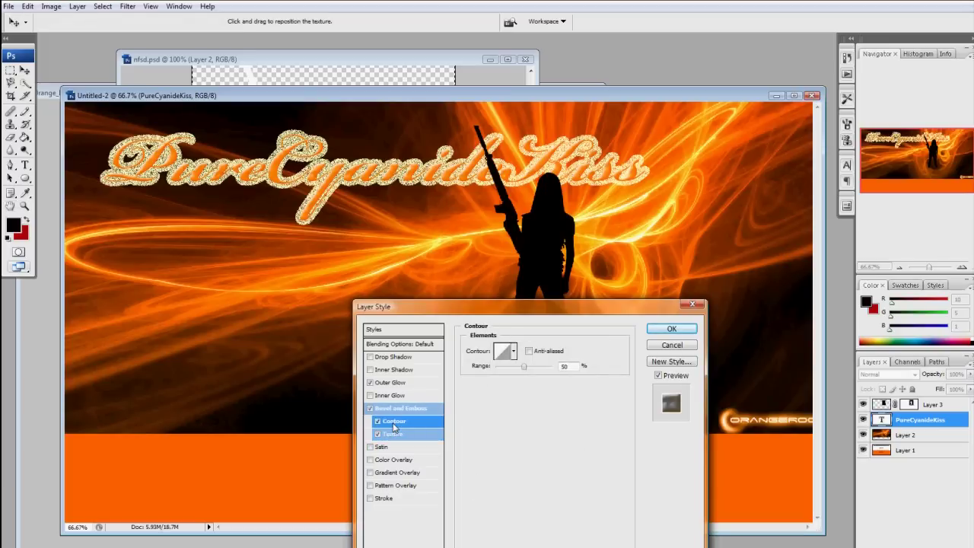
pyautogui.click(377, 422)
pyautogui.click(378, 434)
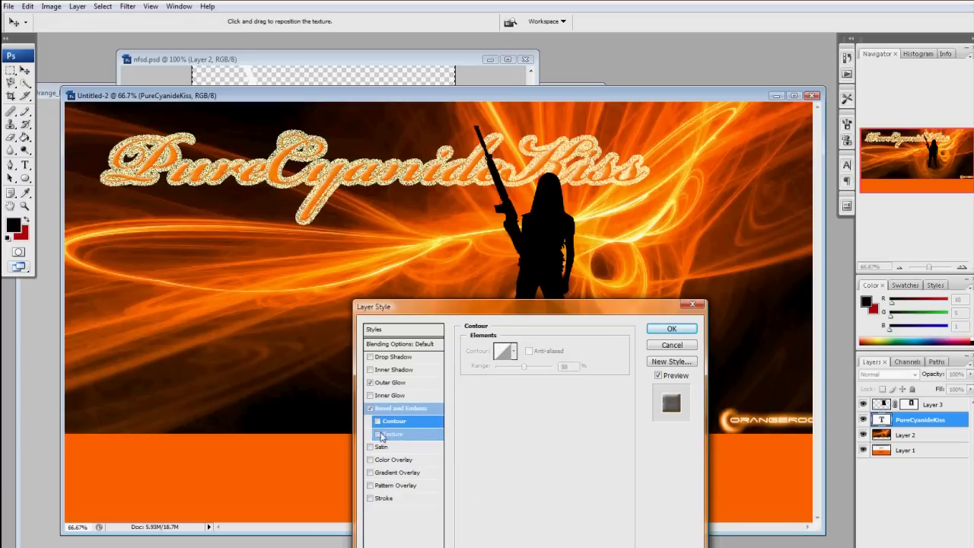
pyautogui.click(395, 383)
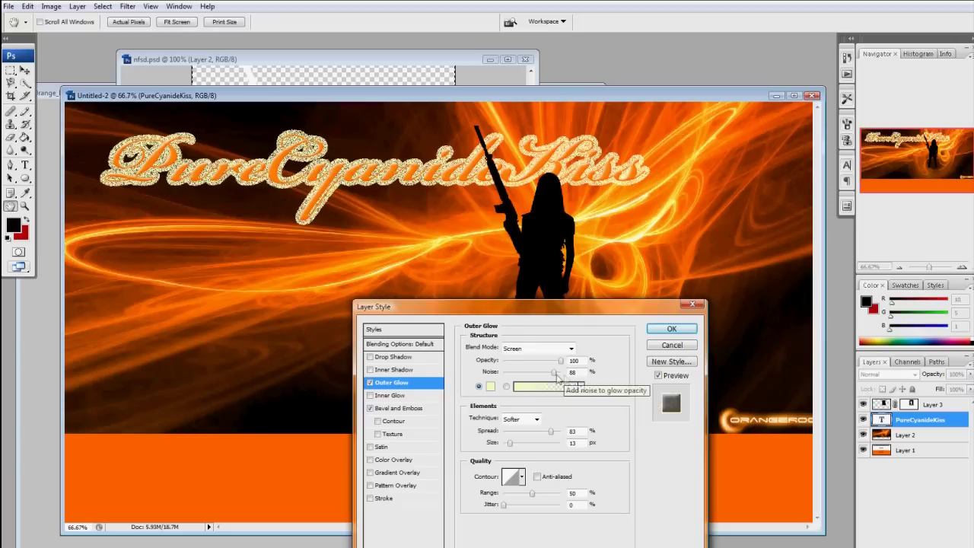
# - Give the outer glow 91% opacity, 85% noise, 16% jitter and 13 px size, then apply the styles
pyautogui.click(552, 371)
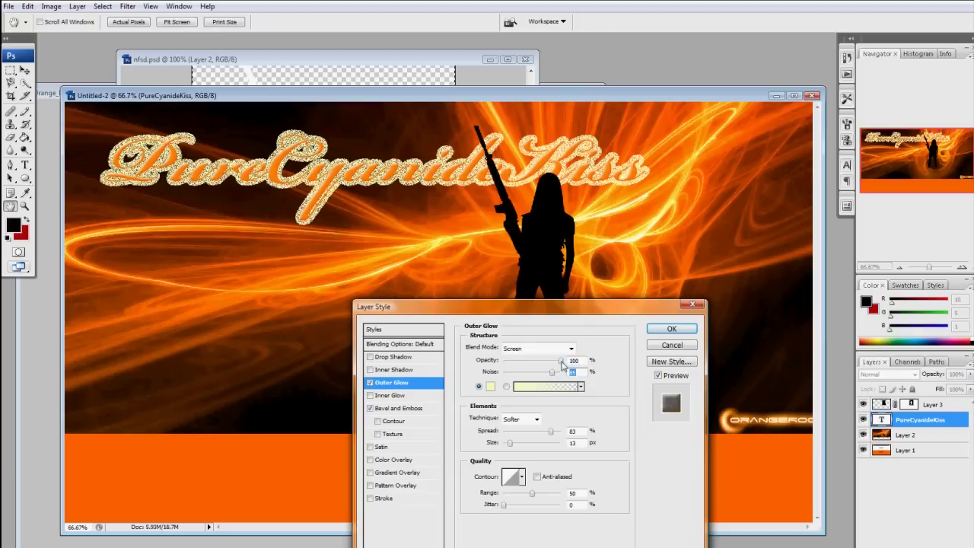
pyautogui.moveTo(562, 364); pyautogui.dragTo(554, 366)
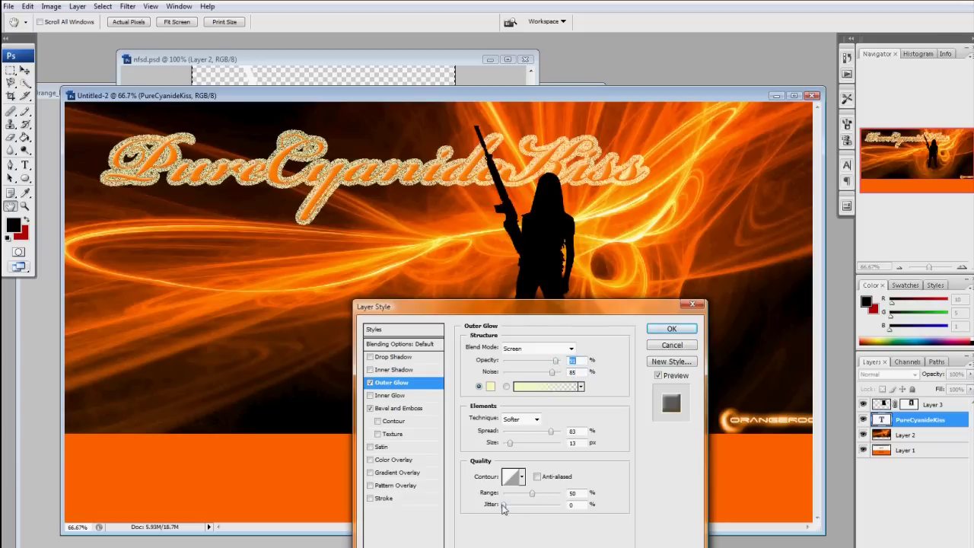
pyautogui.moveTo(507, 509); pyautogui.dragTo(558, 504)
pyautogui.moveTo(511, 445); pyautogui.dragTo(552, 435)
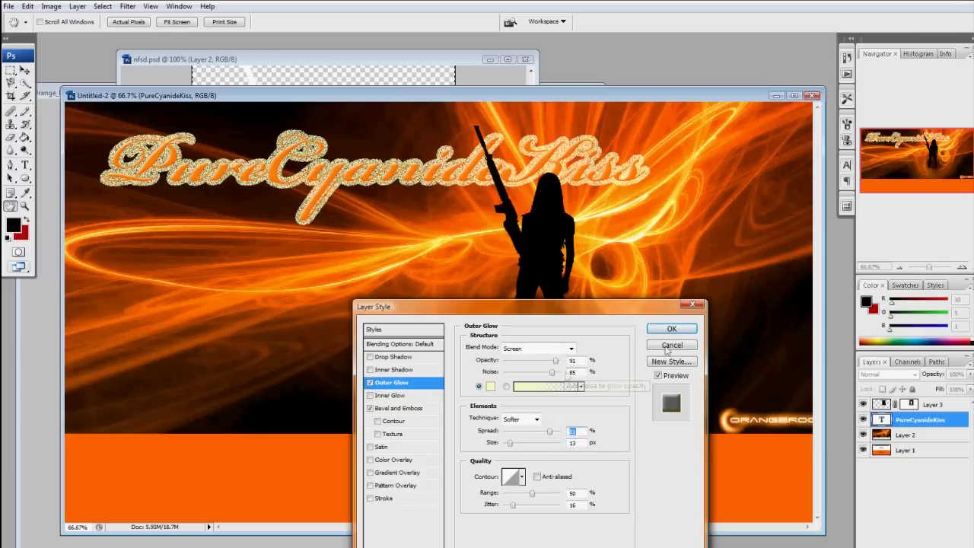
pyautogui.click(672, 328)
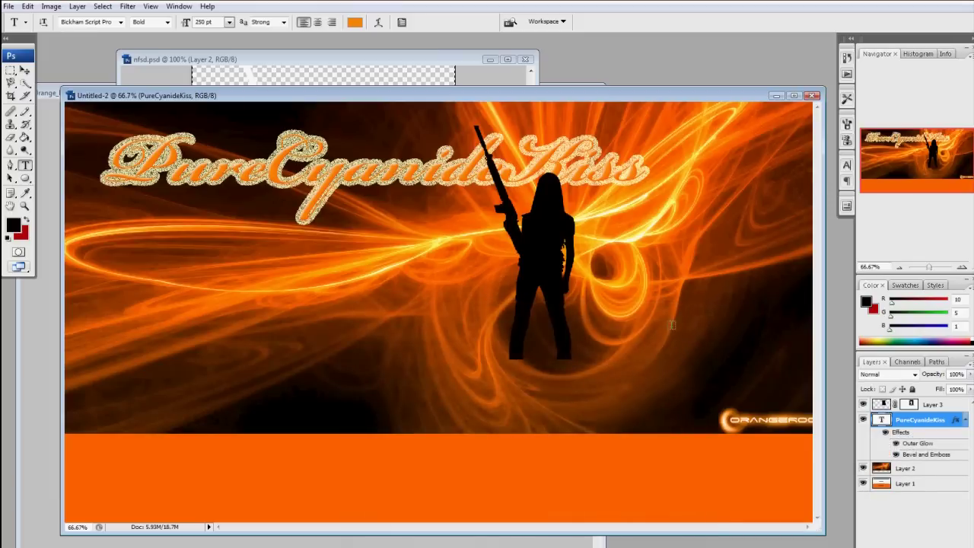
# - Start Save As and browse to Pictures > Sample Pictures as the save location
pyautogui.click(9, 6)
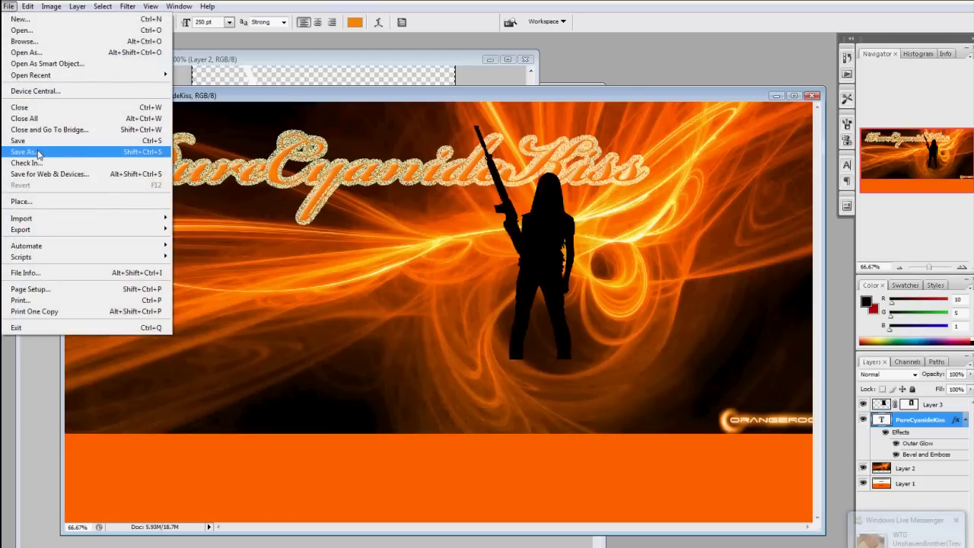
pyautogui.click(38, 155)
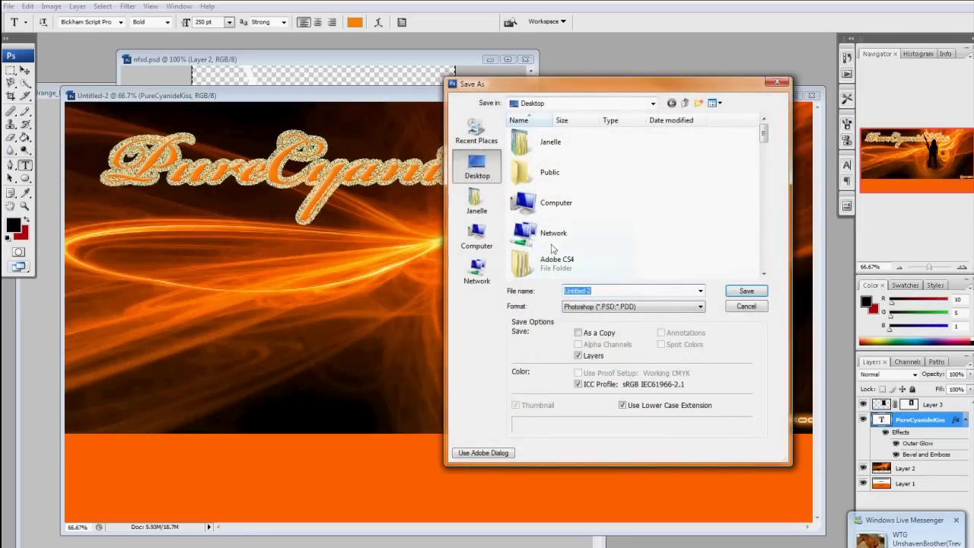
pyautogui.click(477, 202)
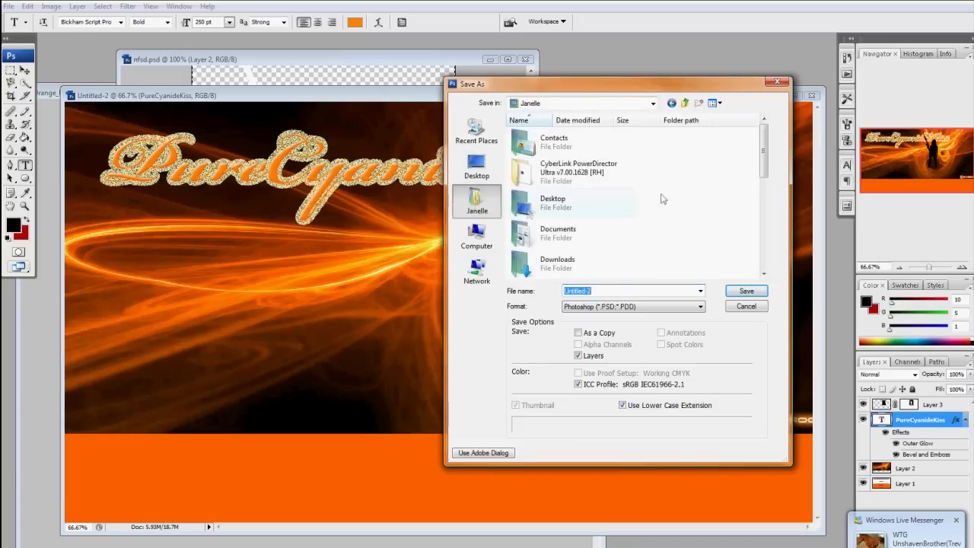
pyautogui.moveTo(765, 152); pyautogui.dragTo(770, 222)
pyautogui.doubleClick(570, 217)
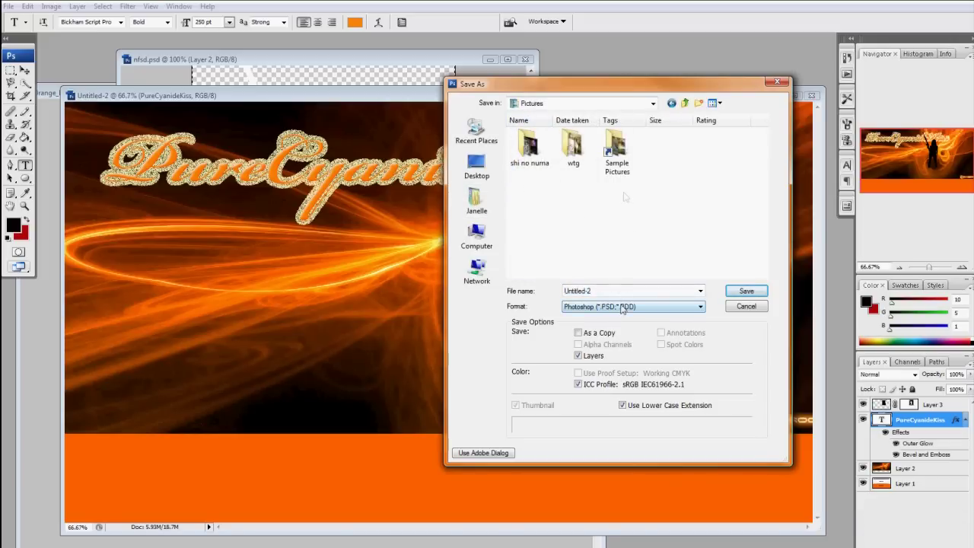
pyautogui.doubleClick(621, 168)
# - Save as JPEG named 'cyanide', accepting the default JPEG quality options
pyautogui.click(620, 307)
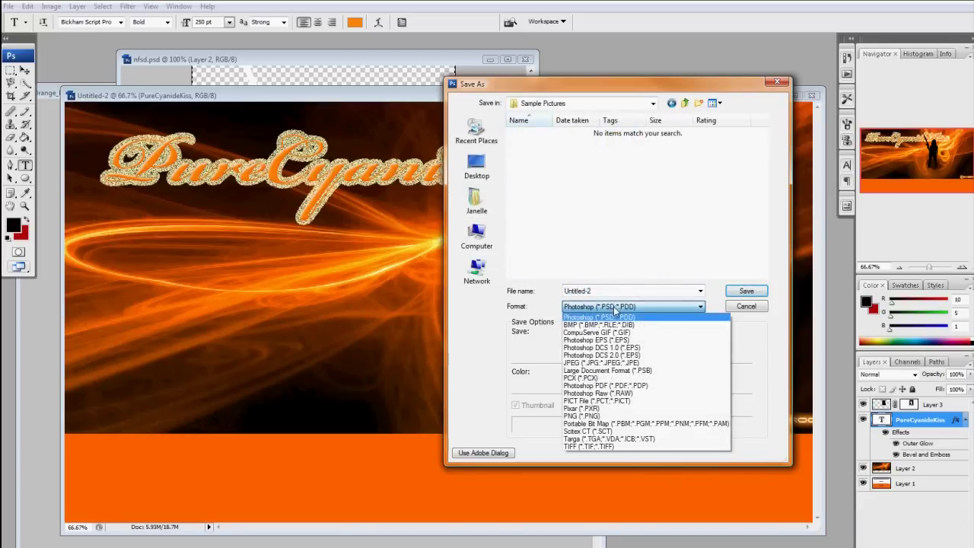
pyautogui.click(641, 362)
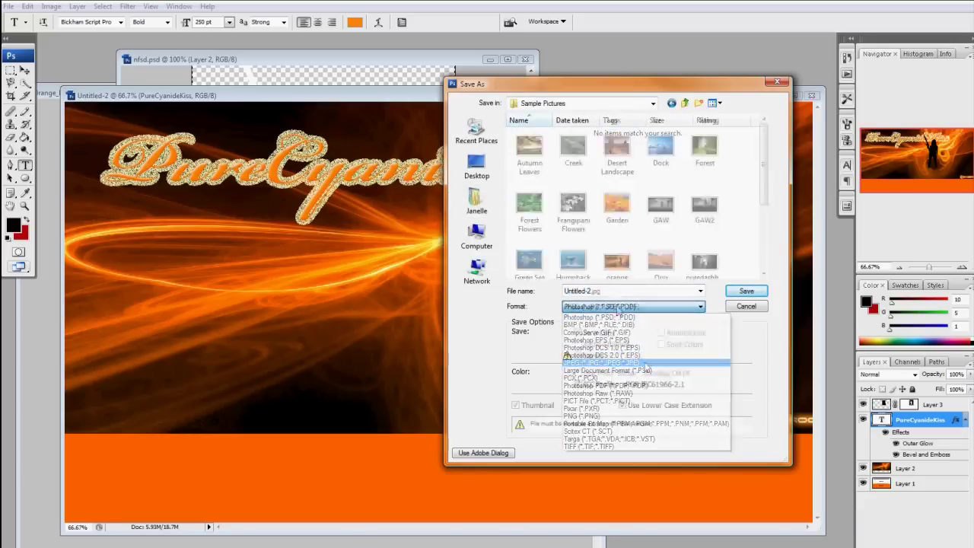
pyautogui.doubleClick(610, 290)
pyautogui.write('cyanide')
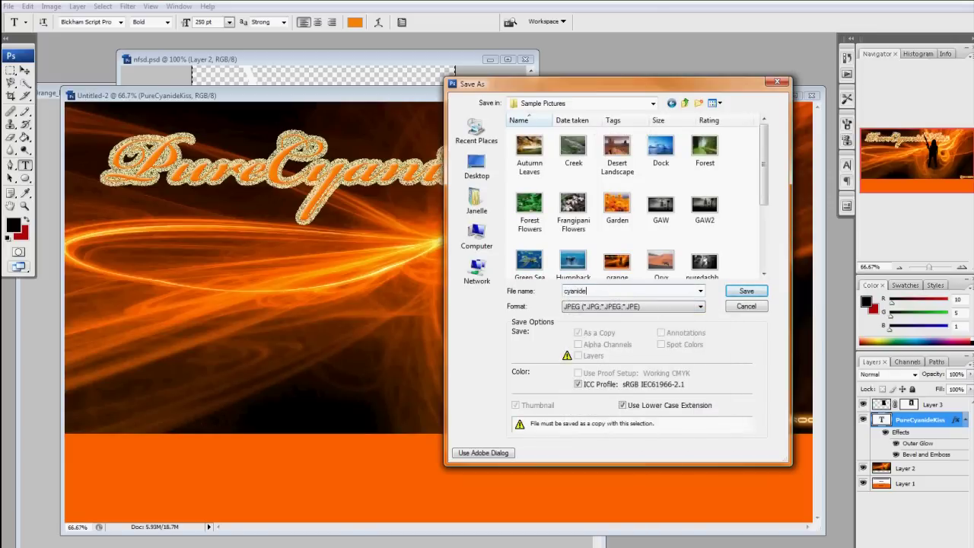
pyautogui.press('Return')
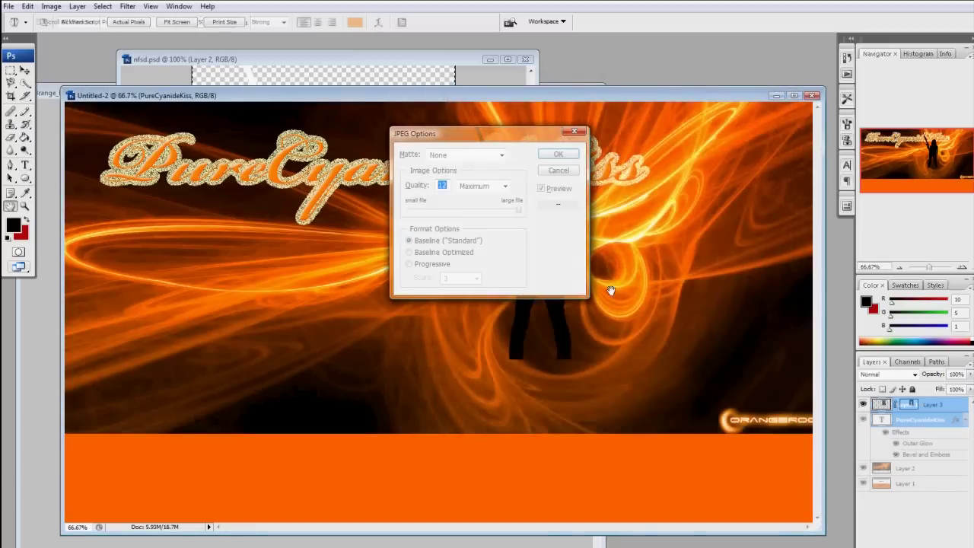
pyautogui.press('Return')
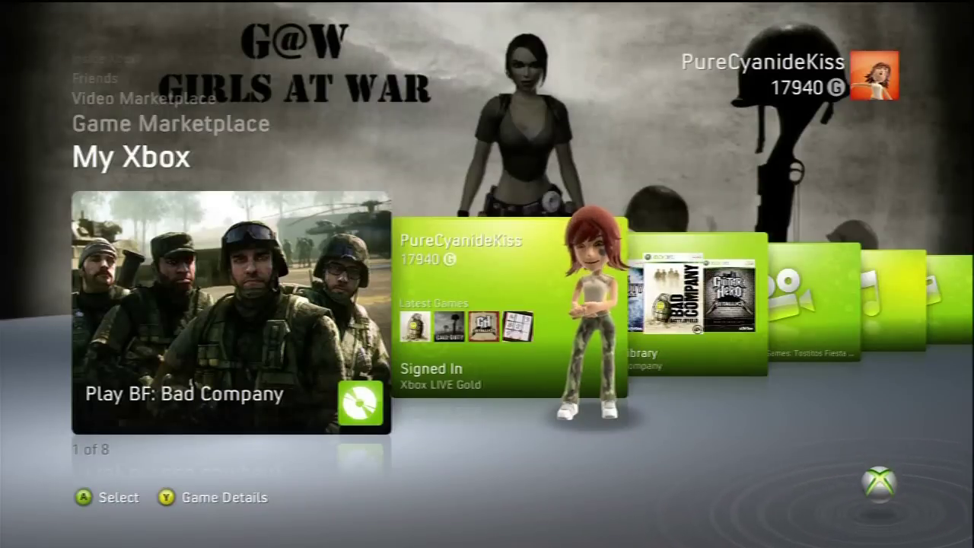
# - Open the Picture Library tile and choose the networked Windows PC as the source
pyautogui.press('Right')
pyautogui.press('Right')
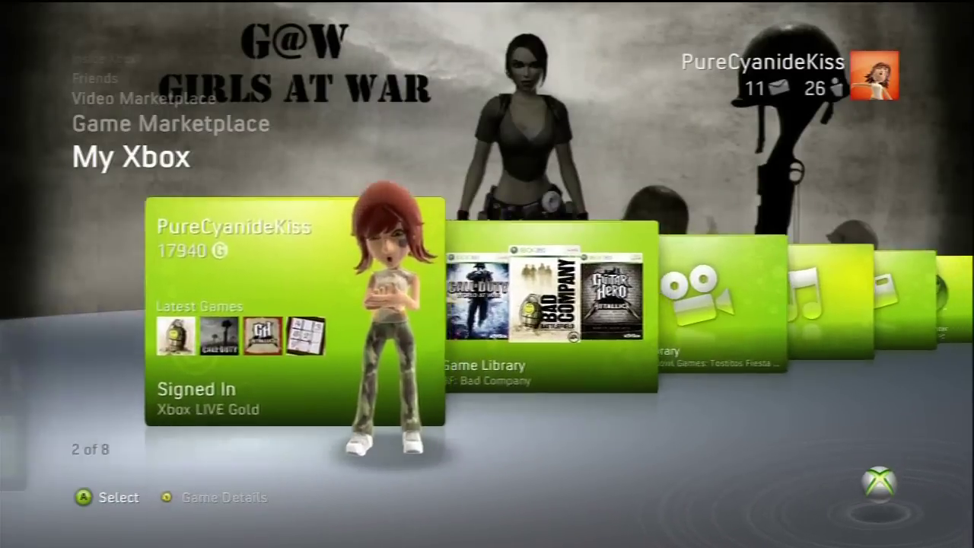
pyautogui.press('Right')
pyautogui.press('Right')
pyautogui.press('Right')
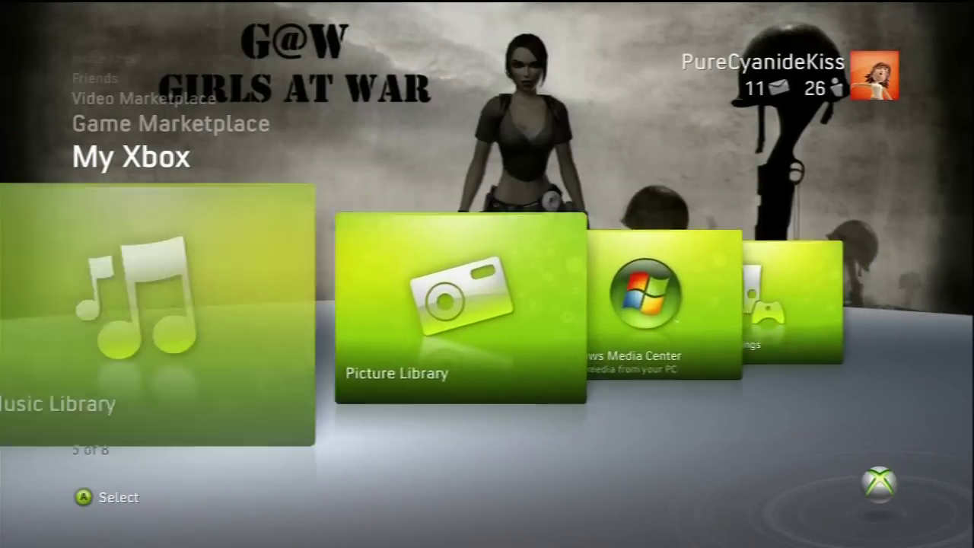
pyautogui.press('Return')
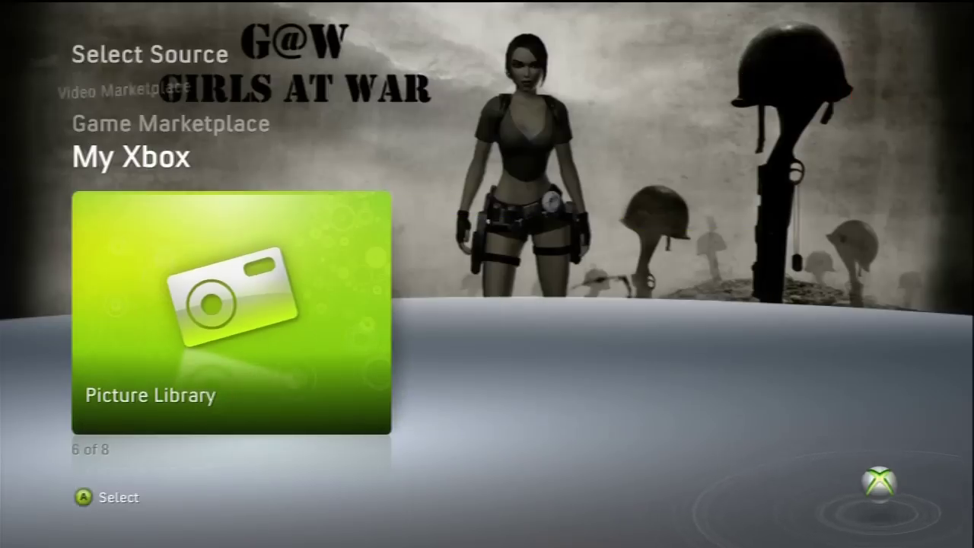
pyautogui.press('Up')
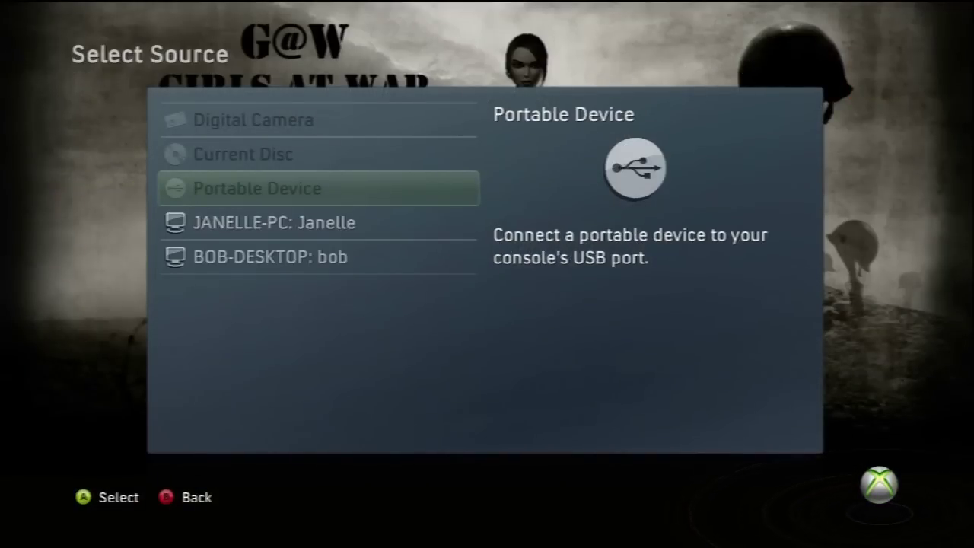
pyautogui.press('Down')
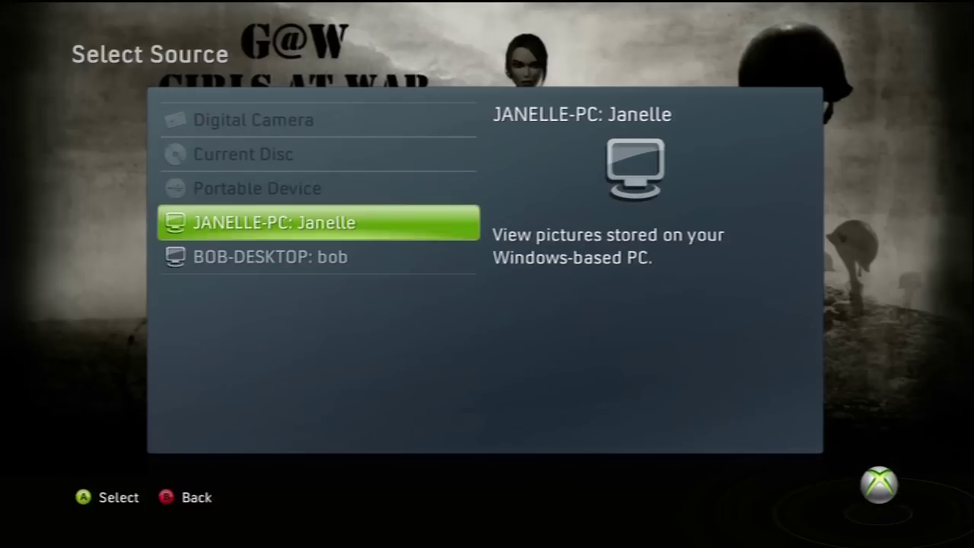
pyautogui.press('Return')
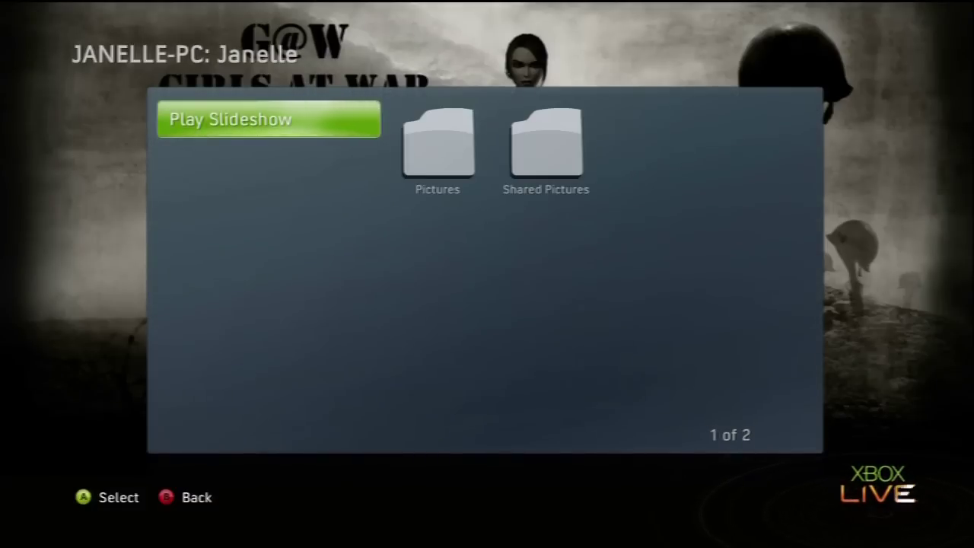
# - Go into Shared Pictures > Sample Pictures and highlight the cyanide picture
pyautogui.press('Right')
pyautogui.press('Right')
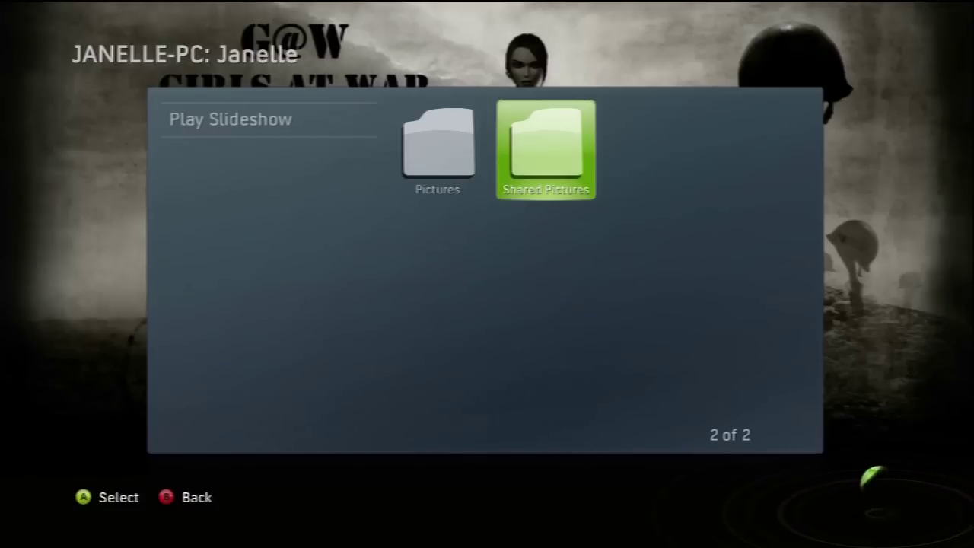
pyautogui.press('Return')
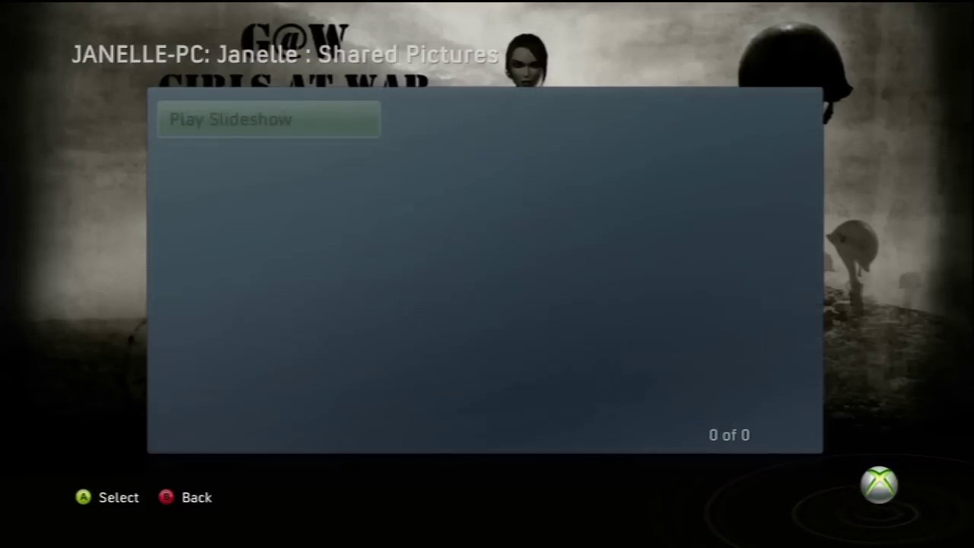
pyautogui.press('Right')
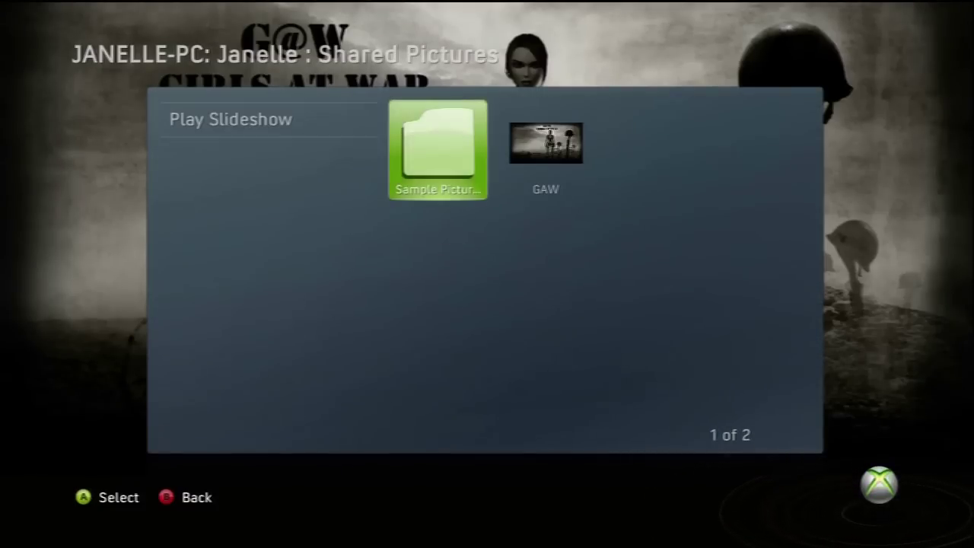
pyautogui.press('Return')
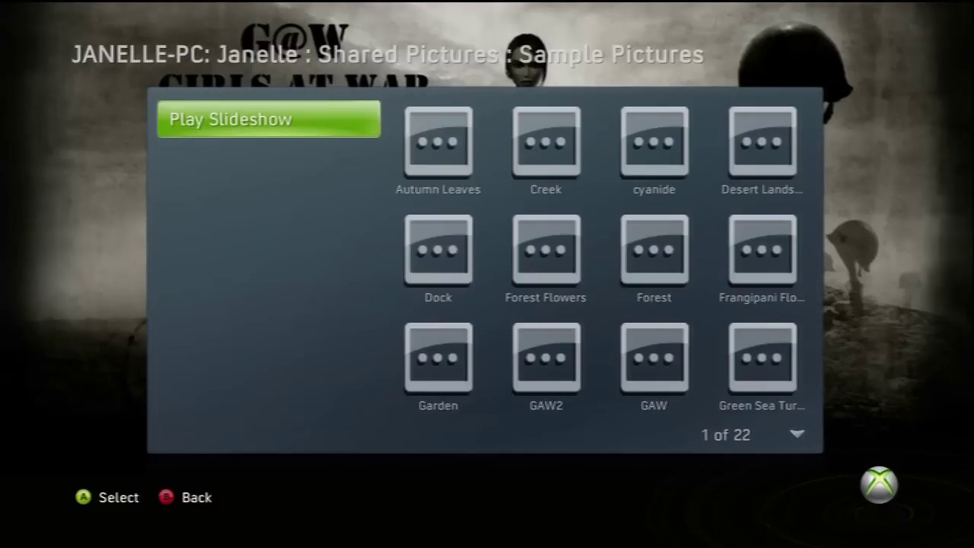
pyautogui.press('Right')
pyautogui.press('Right')
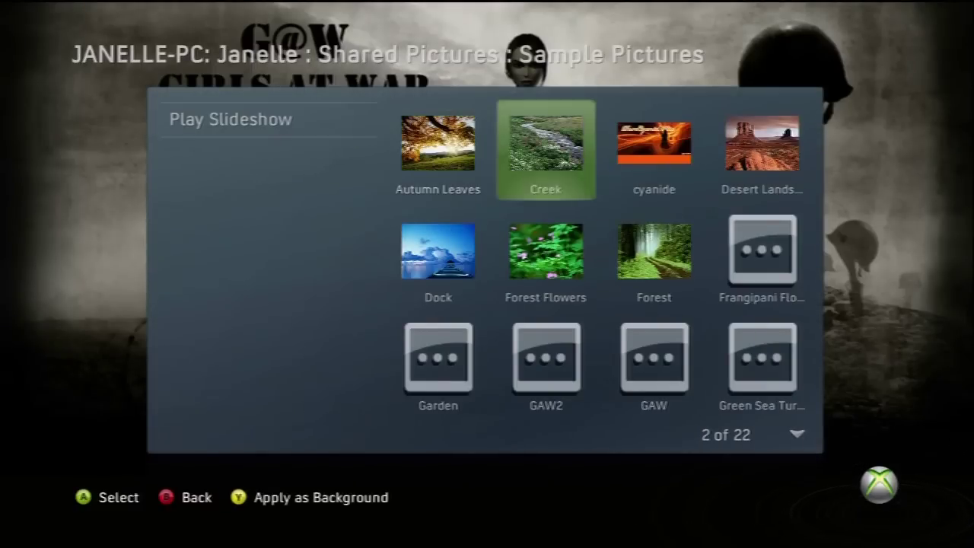
pyautogui.press('Right')
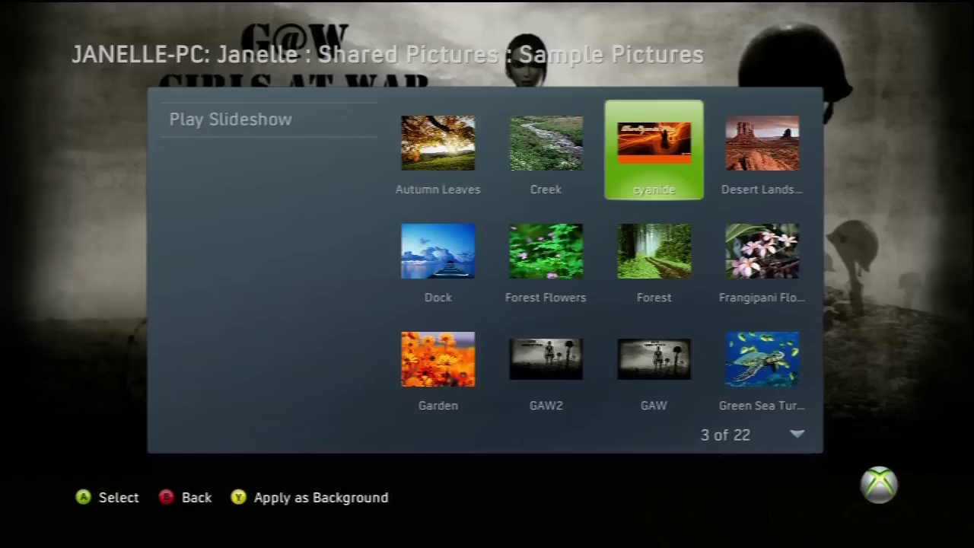
# - Apply cyanide as the background, choosing 'Yes, use this picture'
pyautogui.press('y')
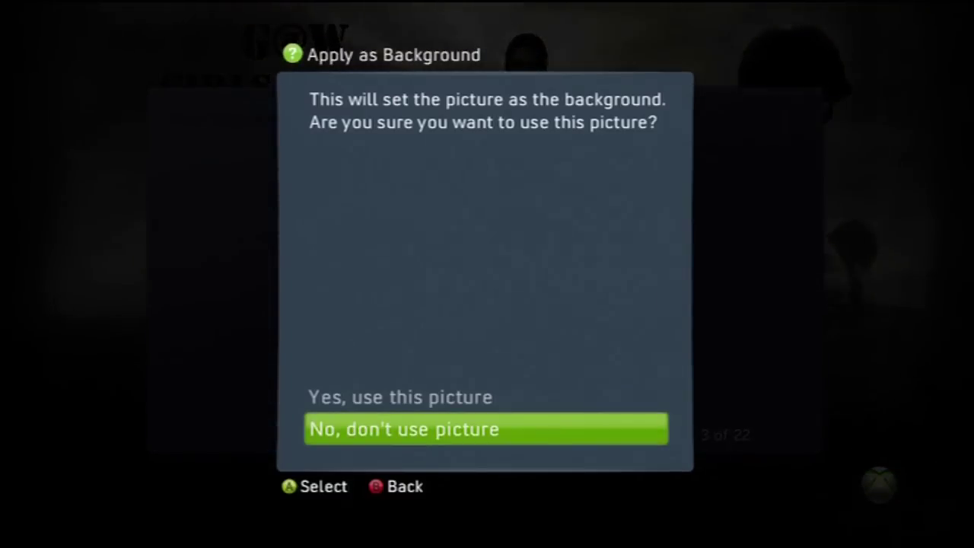
pyautogui.press('Up')
pyautogui.press('Return')
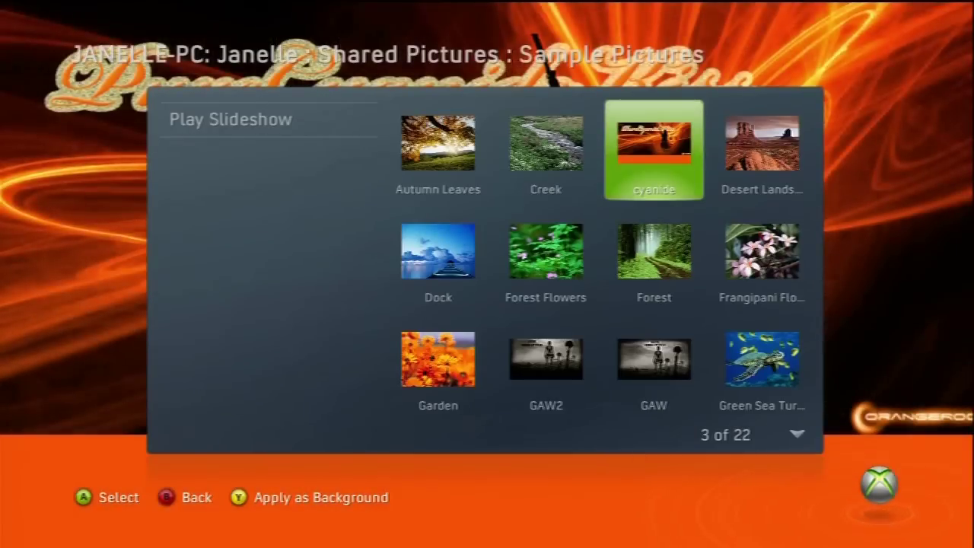
# - Exit the Picture Library to the dashboard and browse the channels to Friends
pyautogui.press('Escape')
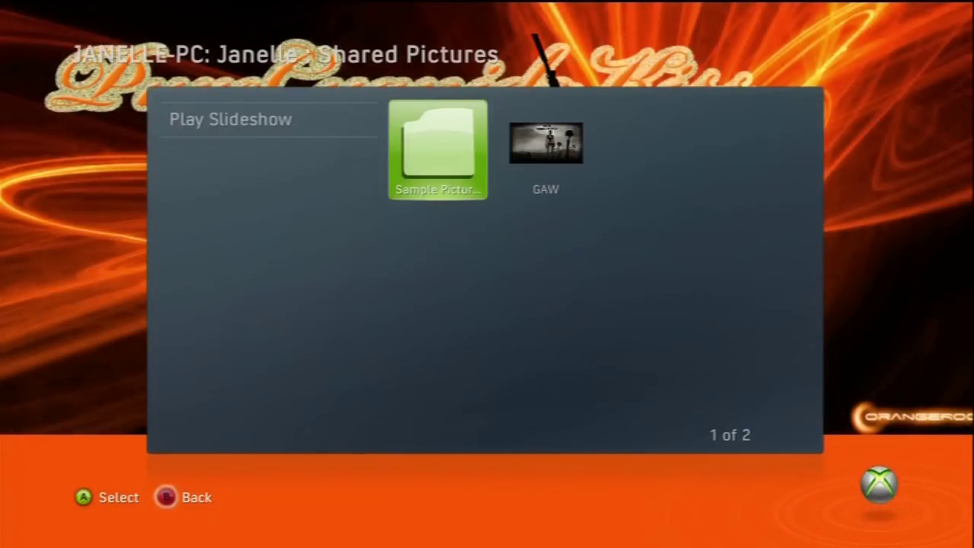
pyautogui.press('Escape')
pyautogui.press('Escape')
pyautogui.press('Escape')
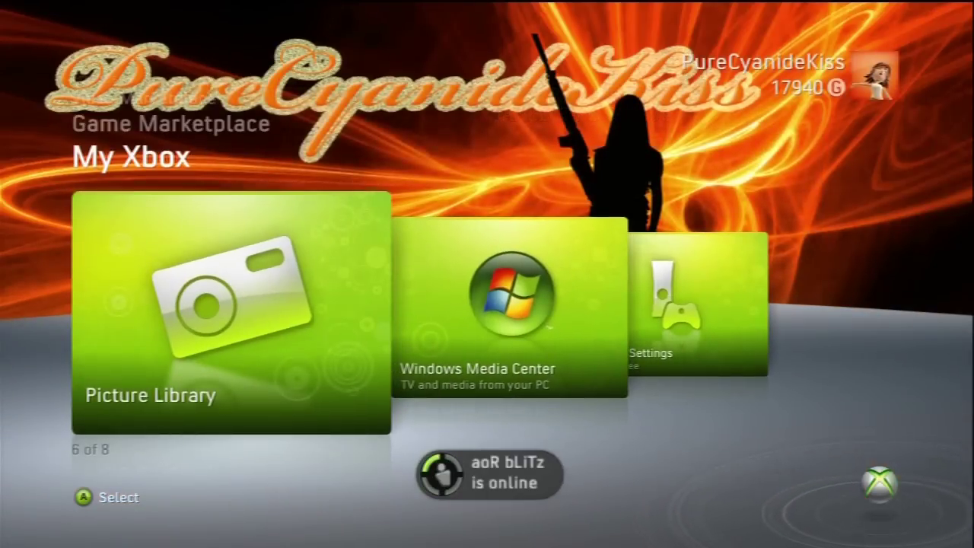
pyautogui.press('Down')
pyautogui.press('Down')
pyautogui.press('Down')
pyautogui.press('Down')
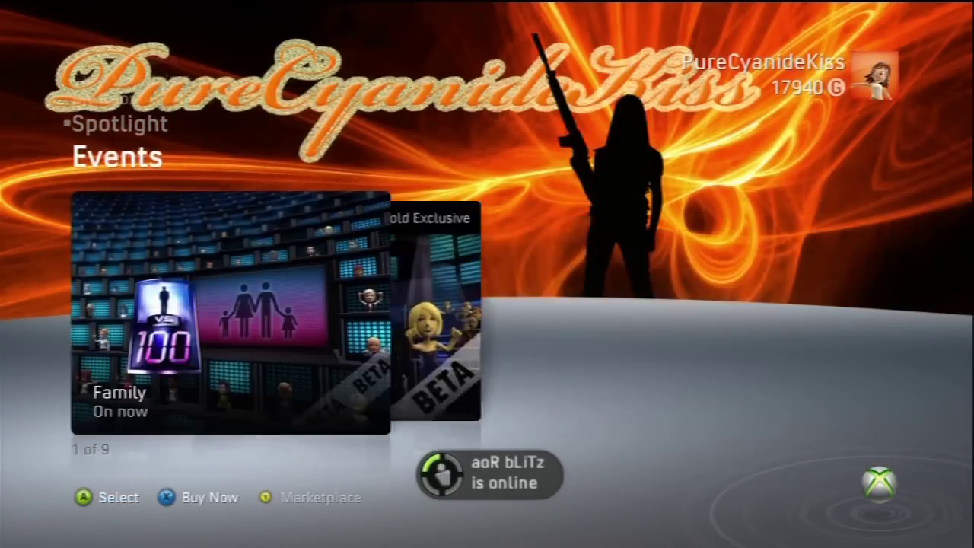
pyautogui.press('Down')
pyautogui.press('Up')
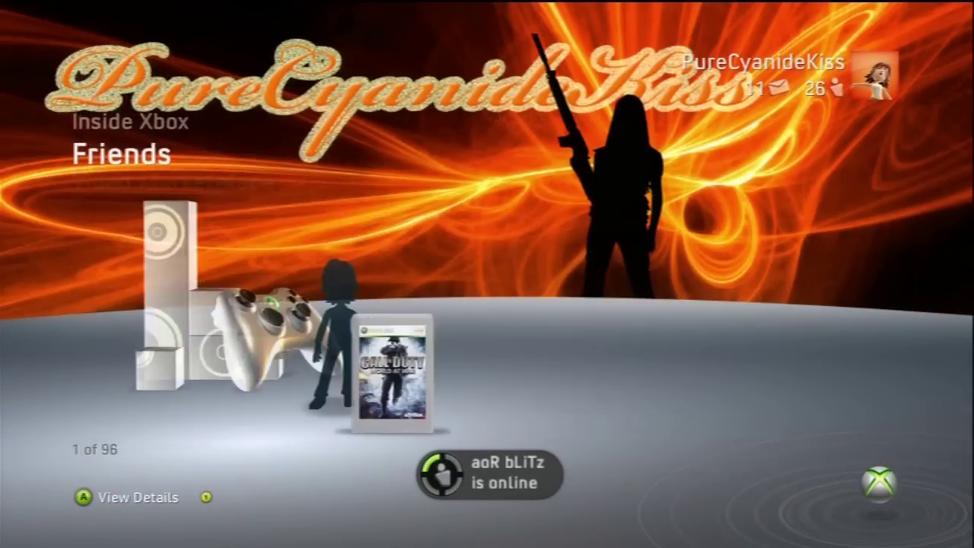